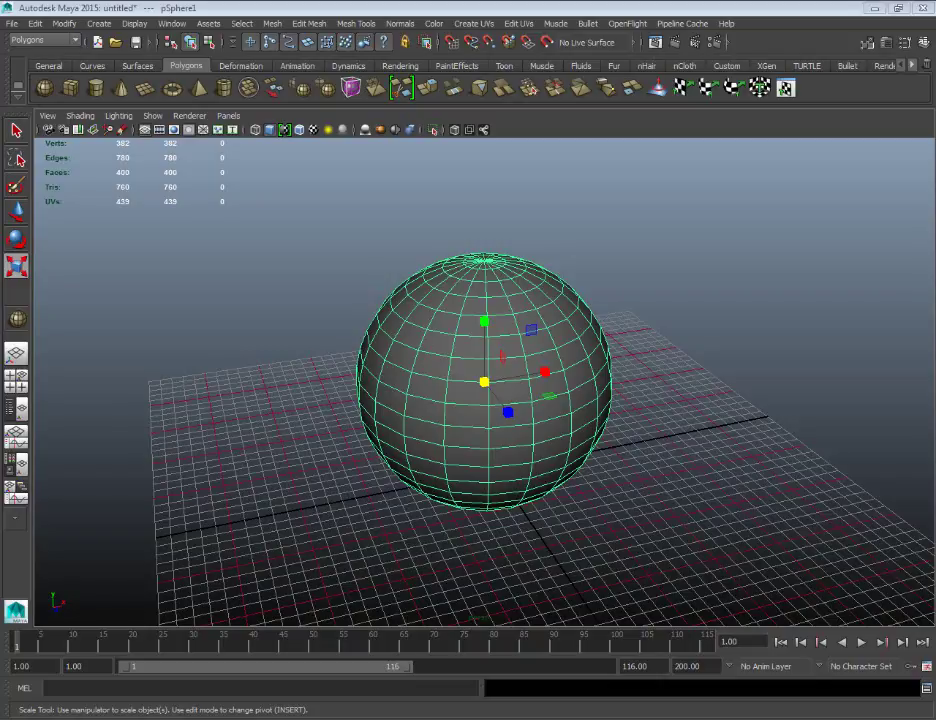
- Delete the polygon sphere standing on the grid in the perspective view
click(549, 234)
click(521, 305)
key(Delete)
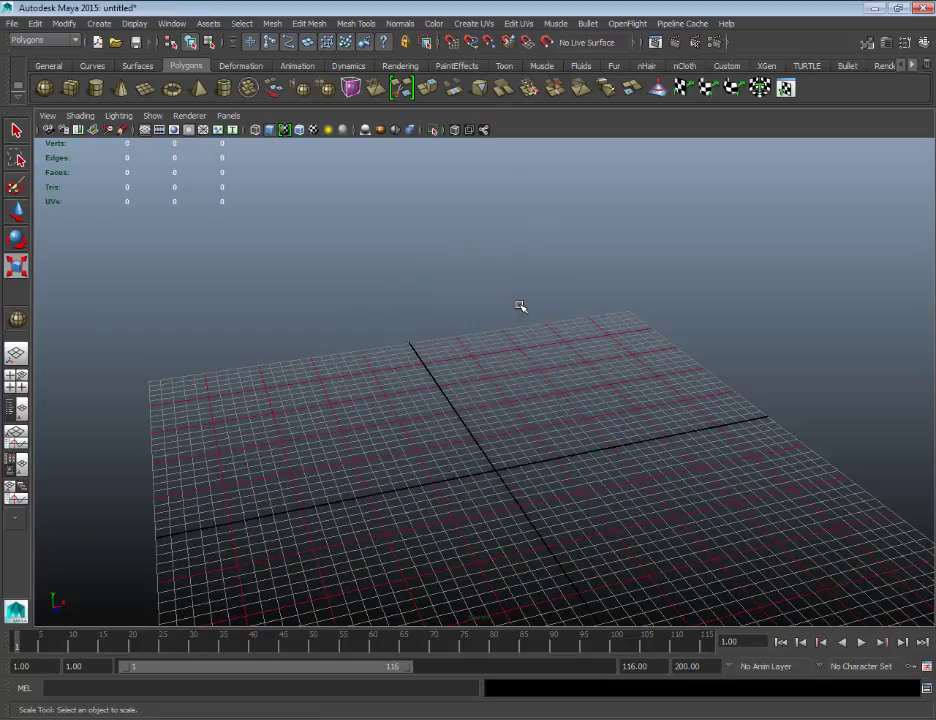
alt+right_drag(554, 372, 438, 300)
alt+drag(438, 300, 495, 299)
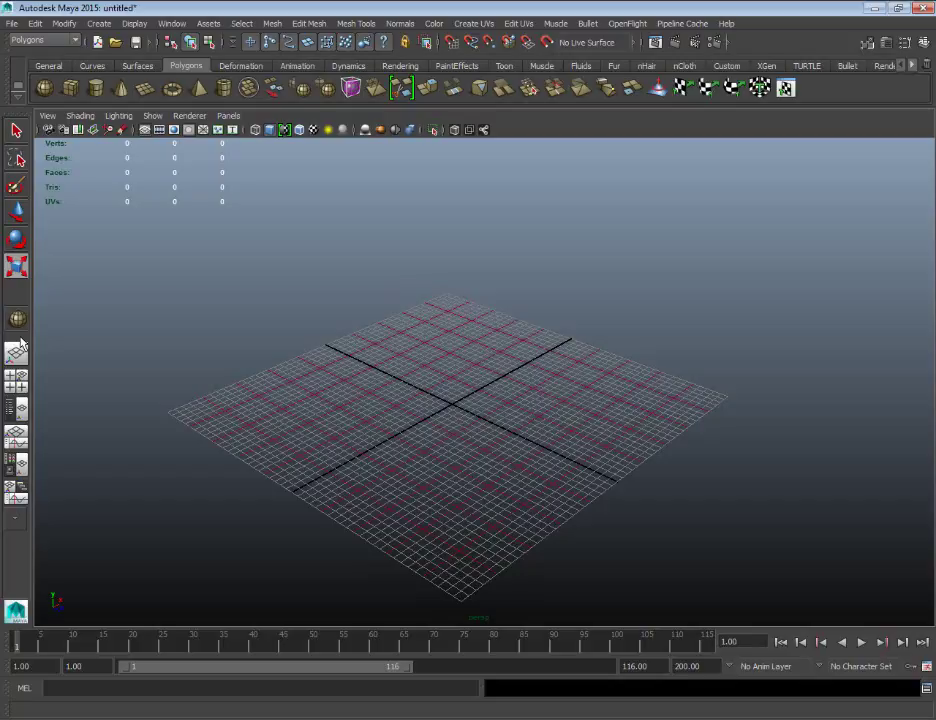
- Switch the tool shelf to the General set, keeping the Scale tool active
click(47, 65)
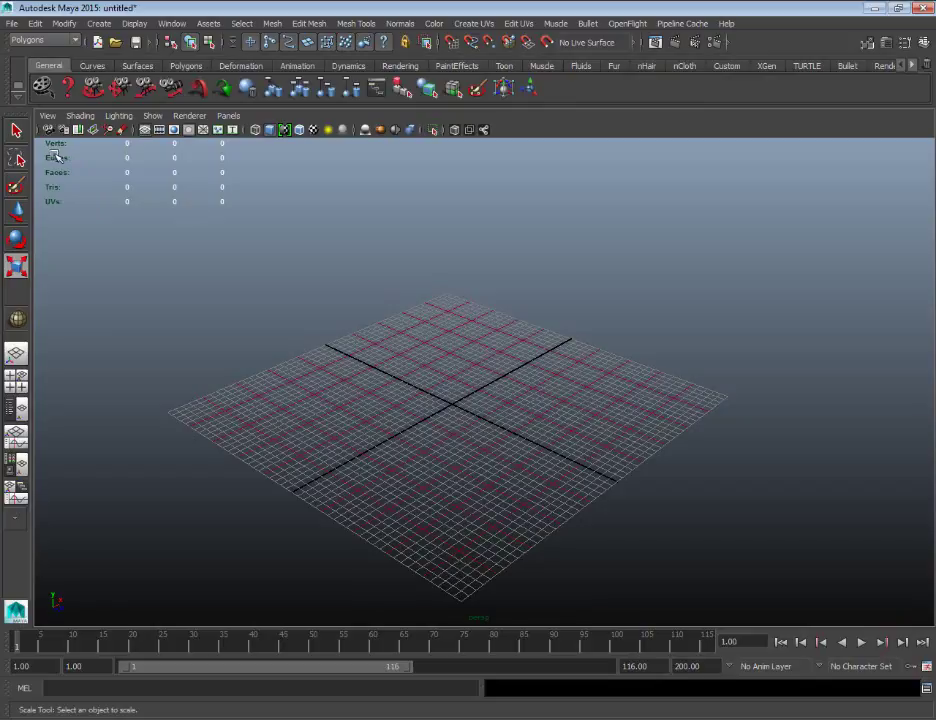
mouse_move(40, 144)
mouse_down()
mouse_move(441, 468)
mouse_move(886, 577)
mouse_up()
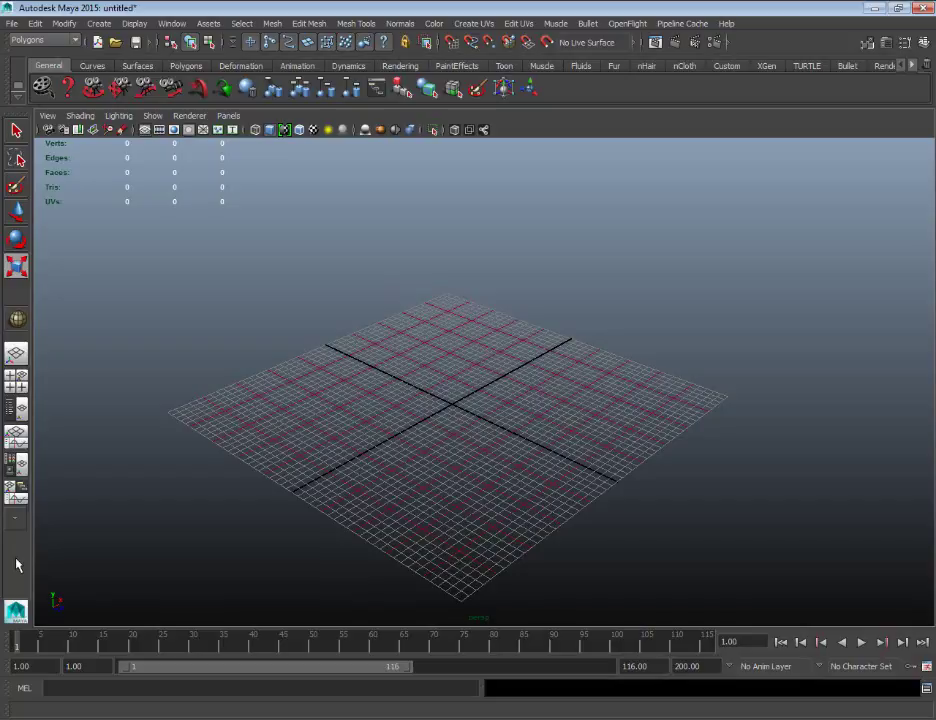
key(r)
- Examine the commands for scene files, editing and selection, and modifying objects
click(12, 23)
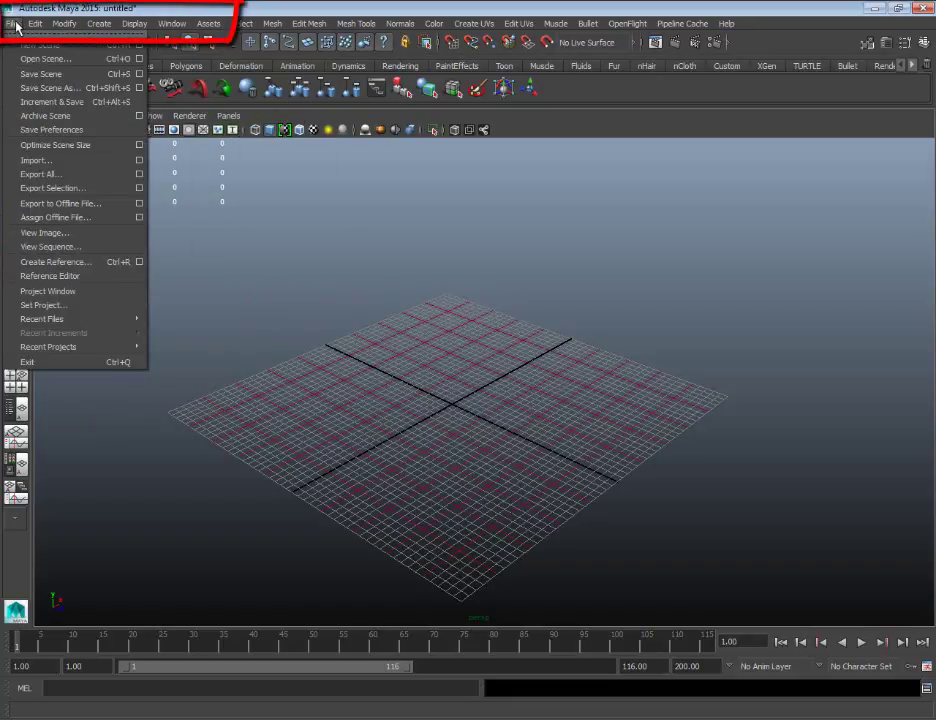
click(14, 24)
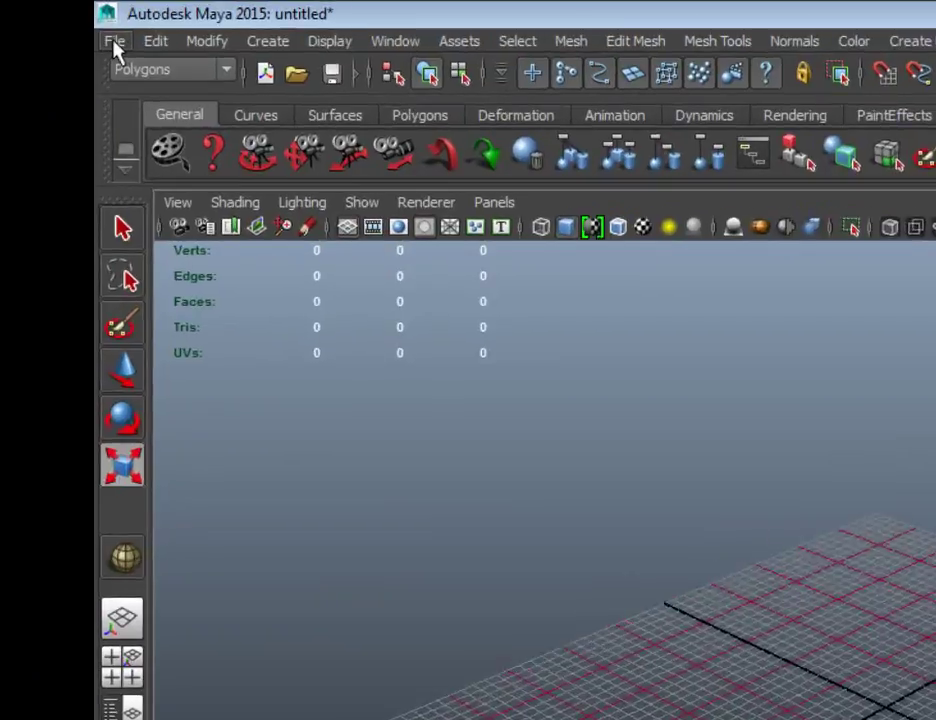
click(12, 25)
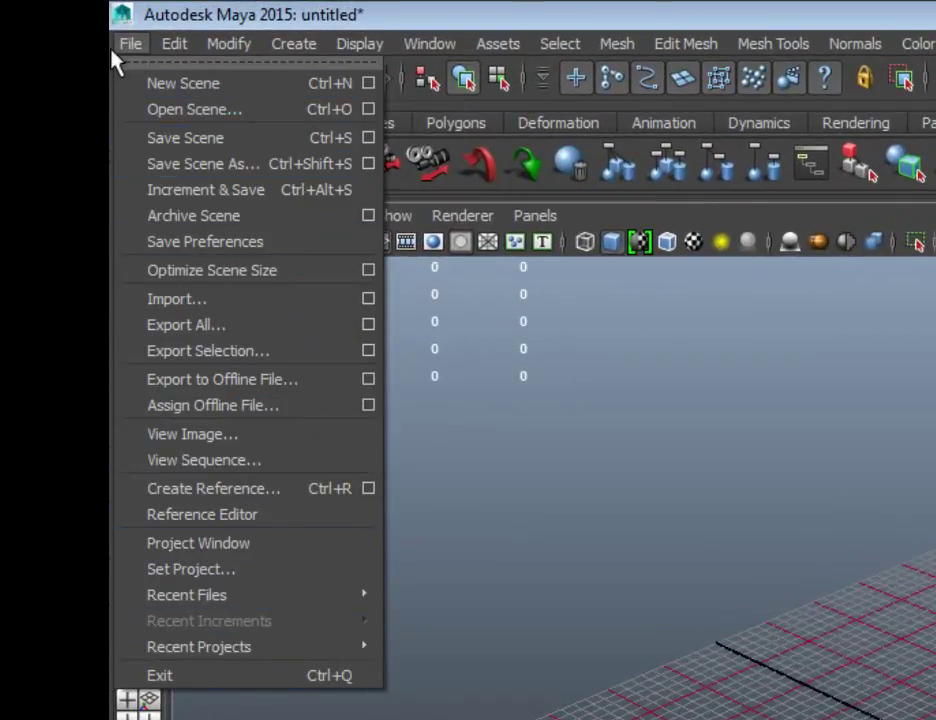
click(127, 48)
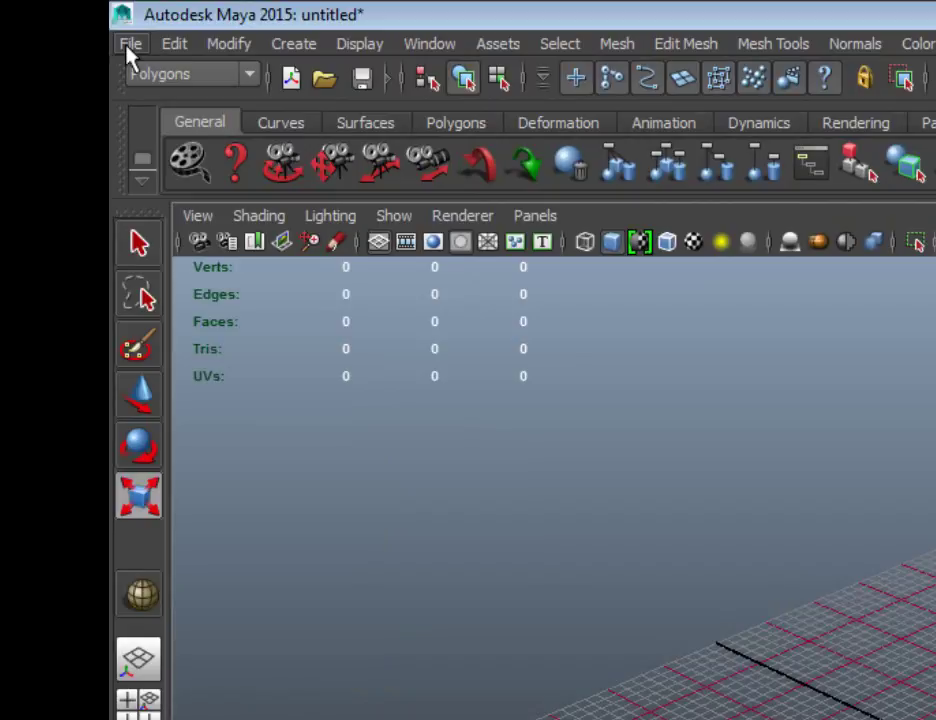
click(128, 45)
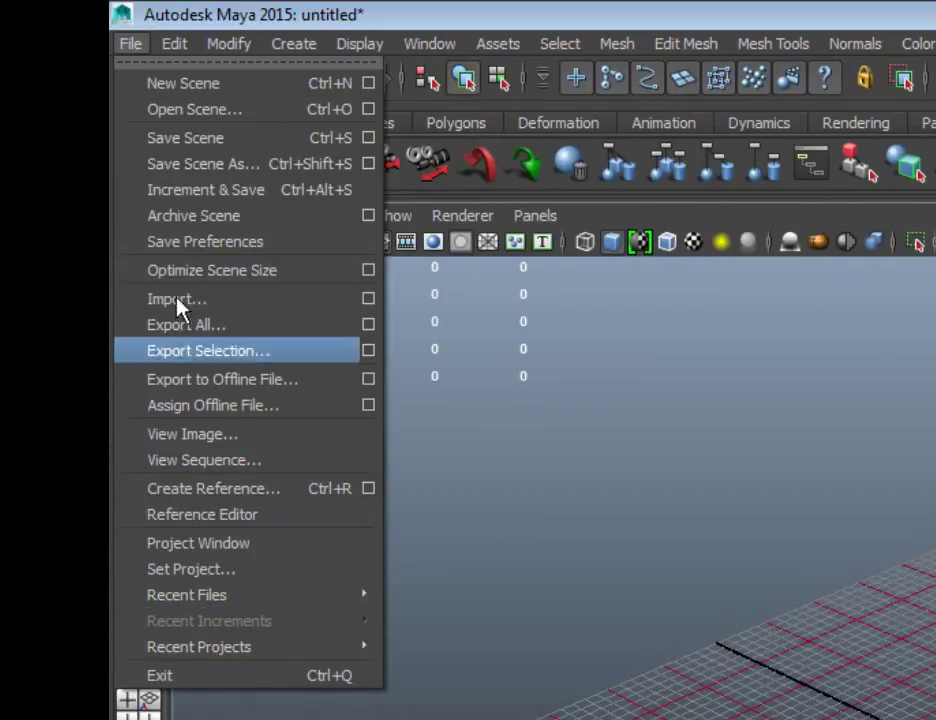
click(131, 43)
click(175, 43)
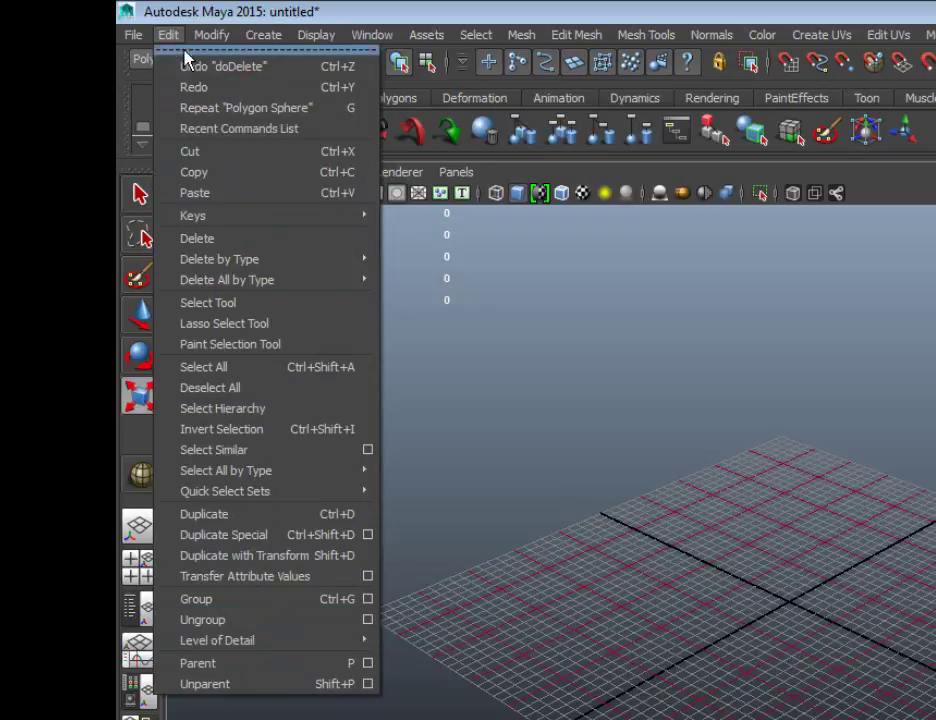
mouse_move(209, 38)
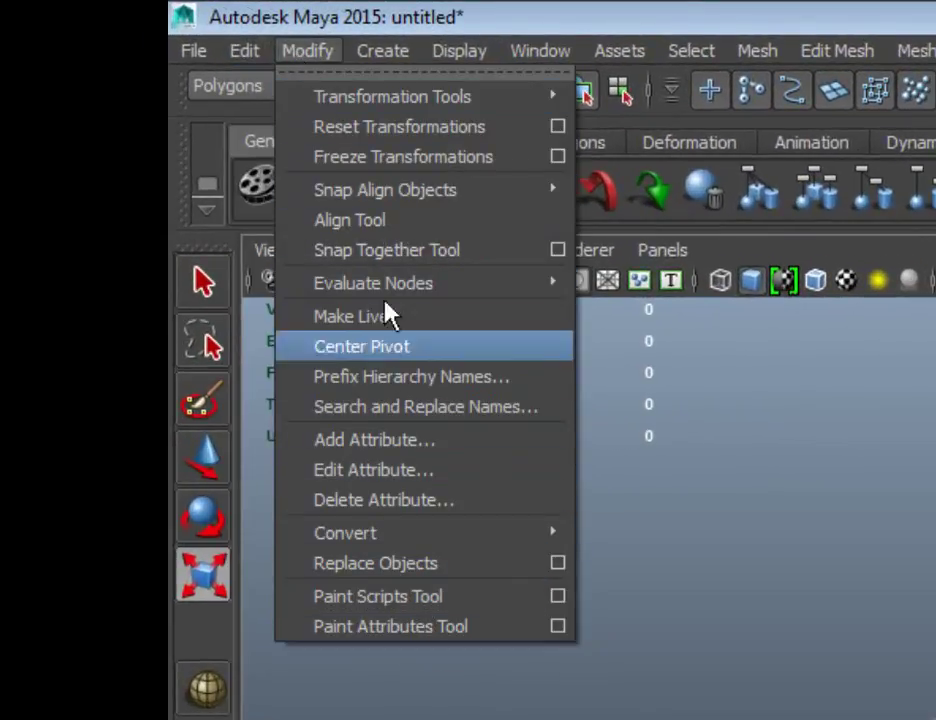
mouse_move(372, 100)
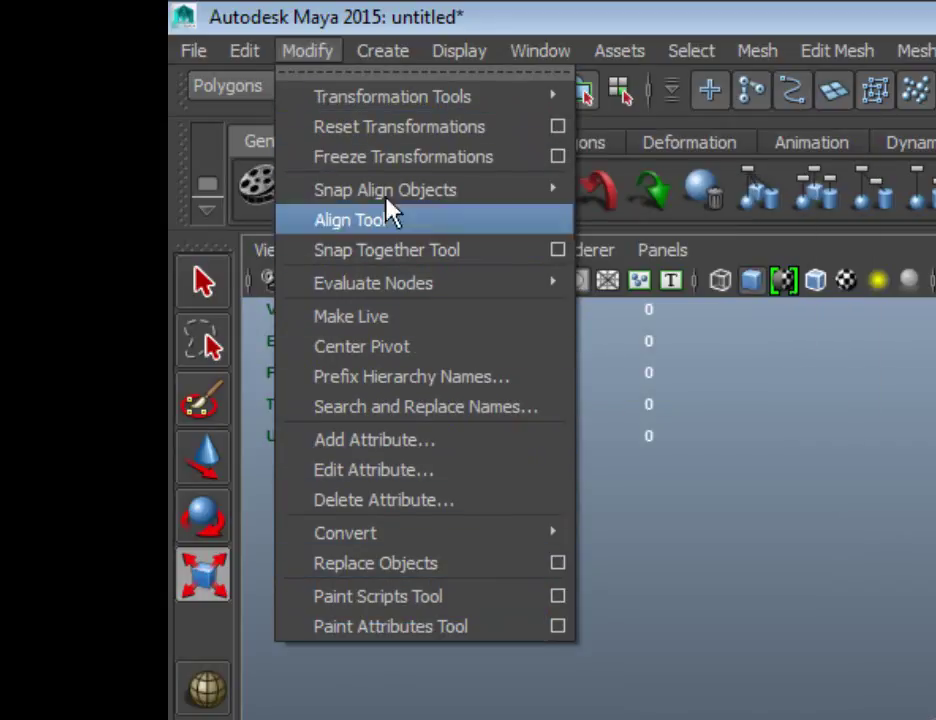
- Examine the object creation commands, including NURBS, polygon and volume primitives, lights, cameras and curve tools
mouse_move(395, 48)
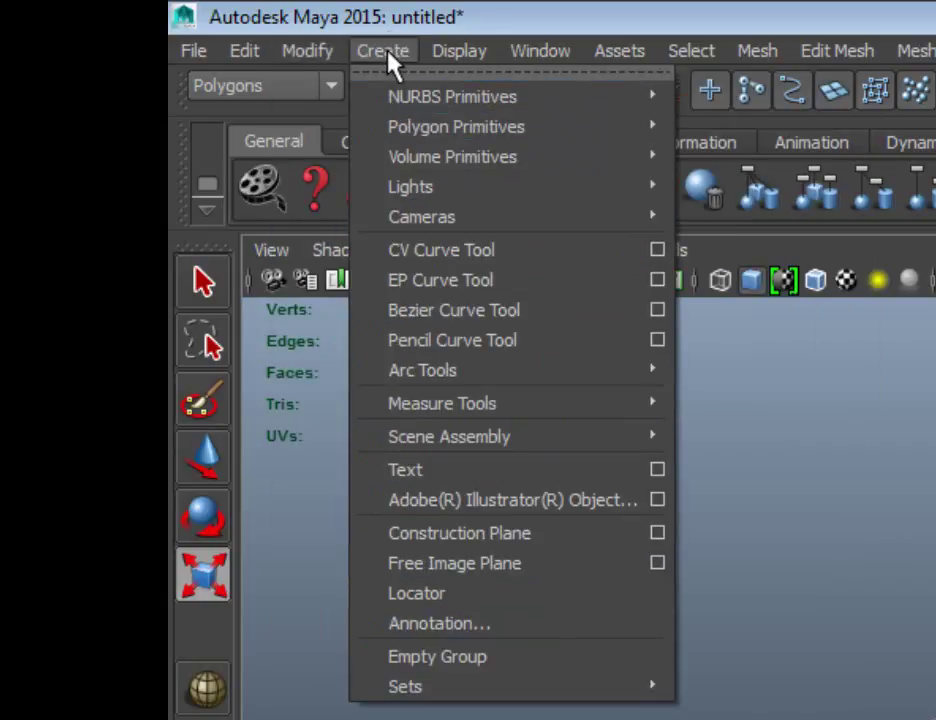
mouse_move(393, 108)
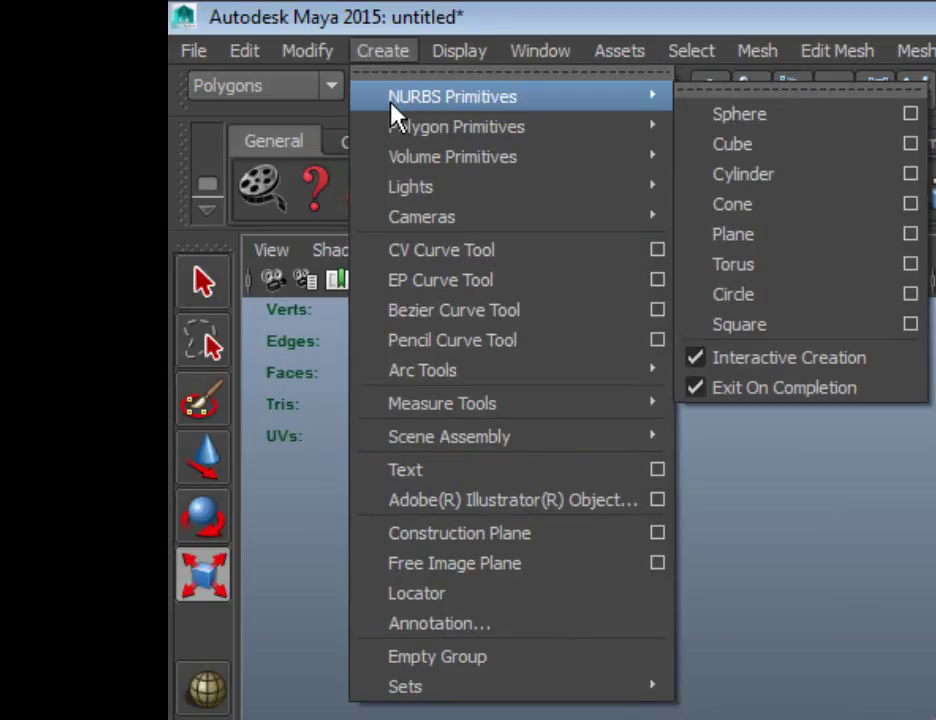
mouse_move(418, 124)
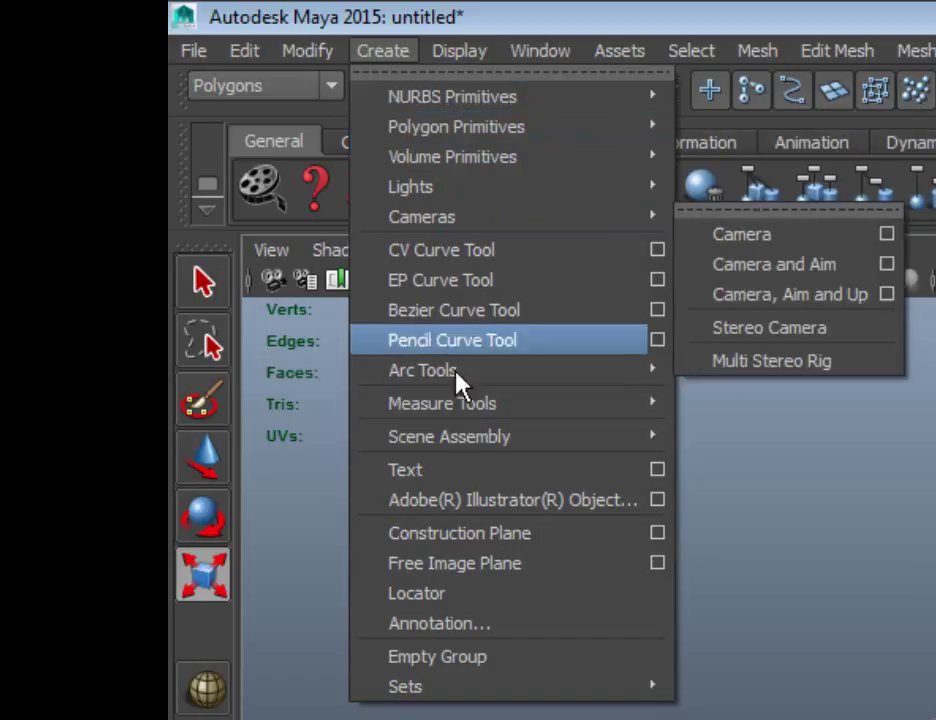
mouse_move(494, 700)
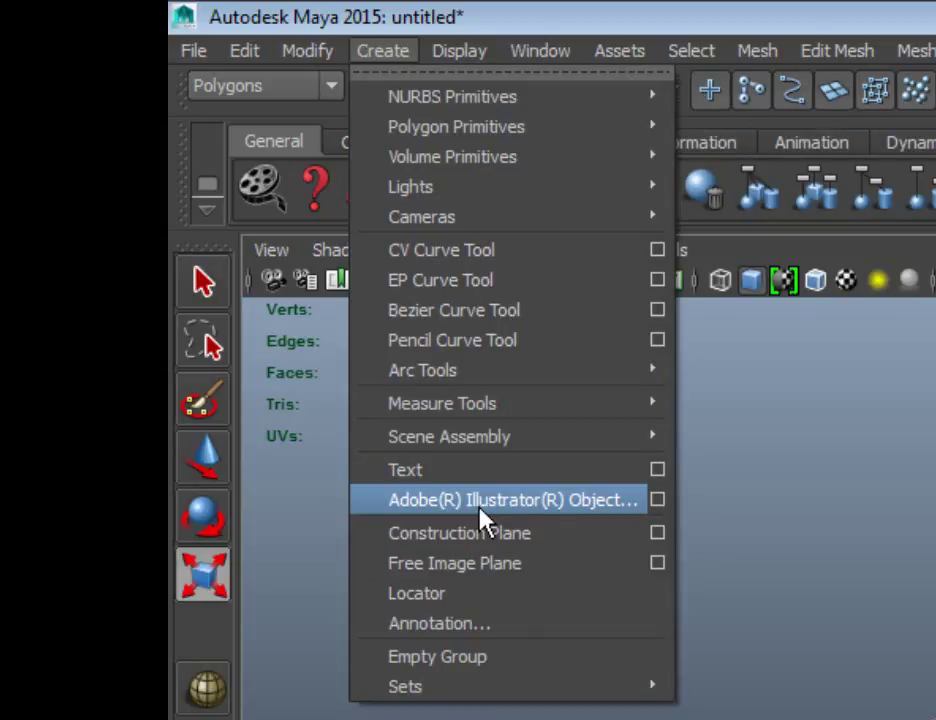
mouse_move(500, 226)
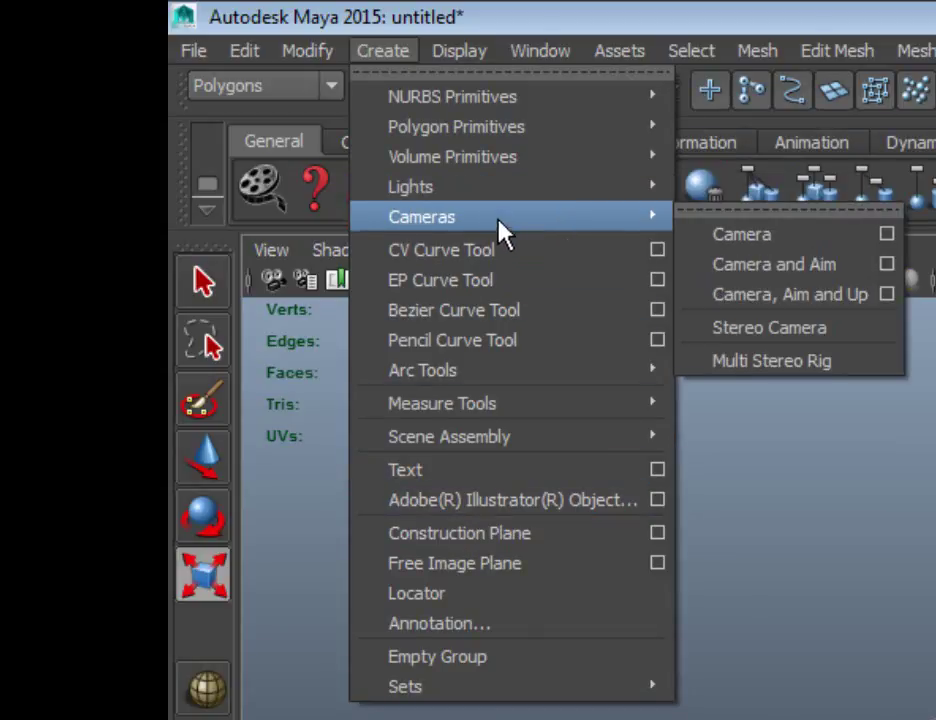
click(388, 52)
- Examine the display options for the grid, interface elements, object visibility, NURBS, animation and rendering
click(376, 52)
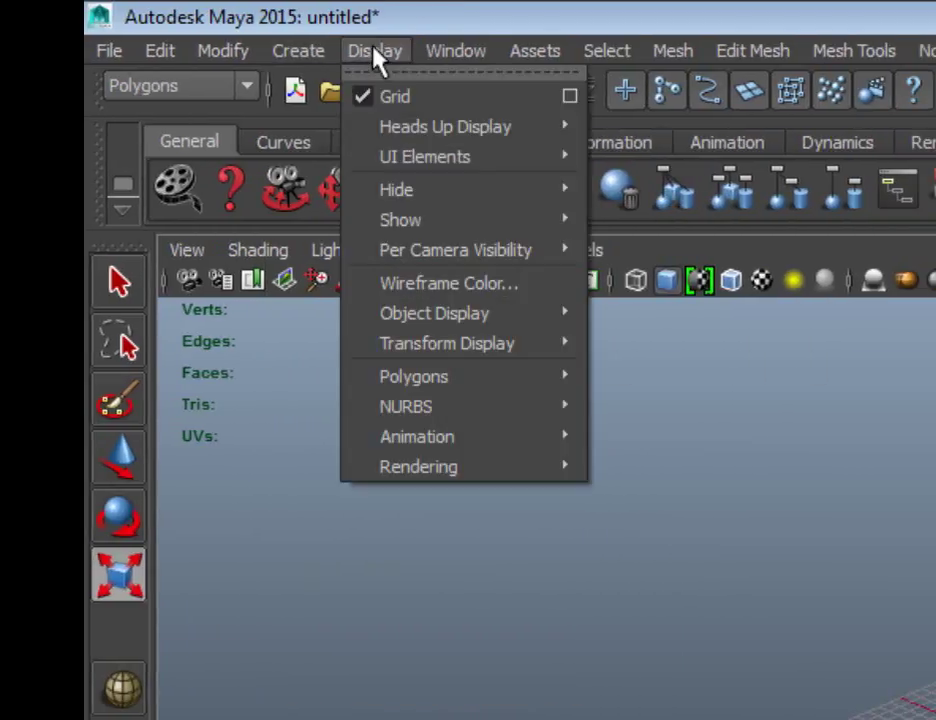
mouse_move(437, 157)
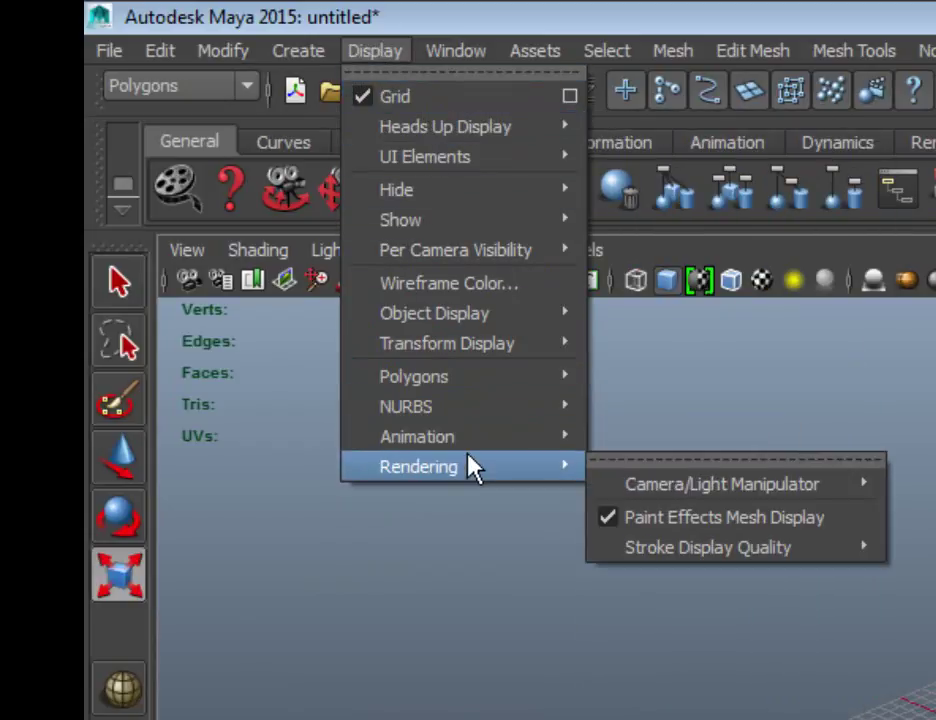
mouse_move(450, 406)
click(516, 405)
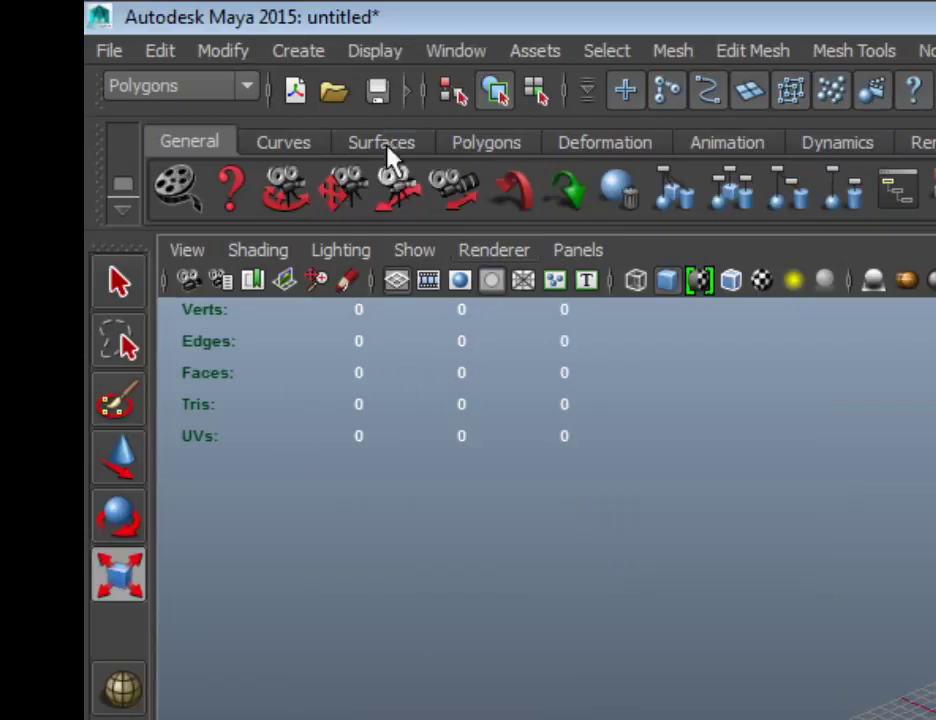
click(300, 53)
mouse_move(367, 56)
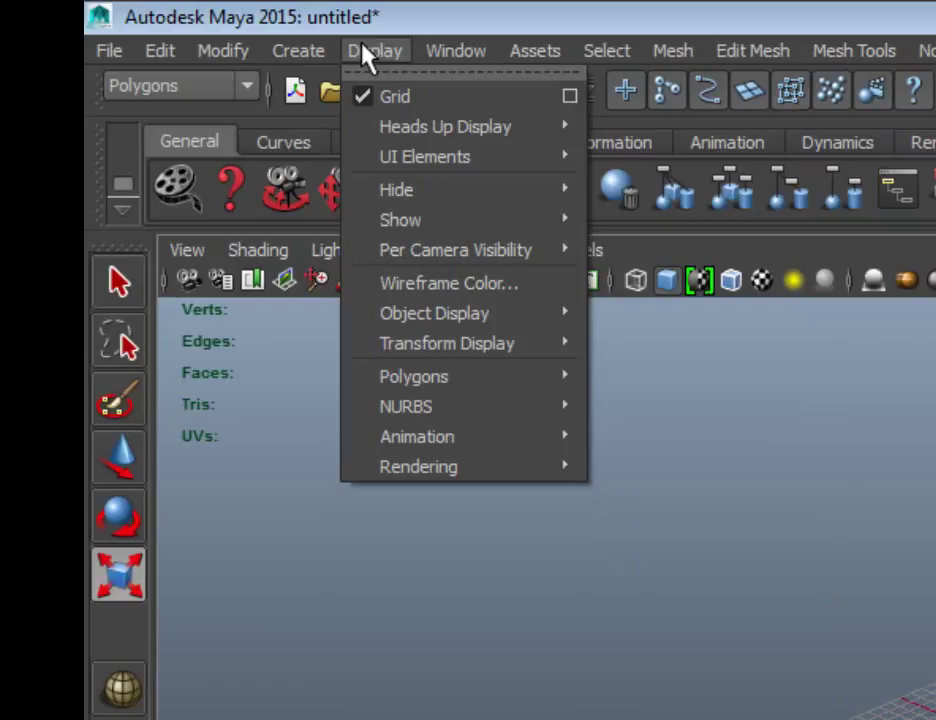
mouse_move(441, 170)
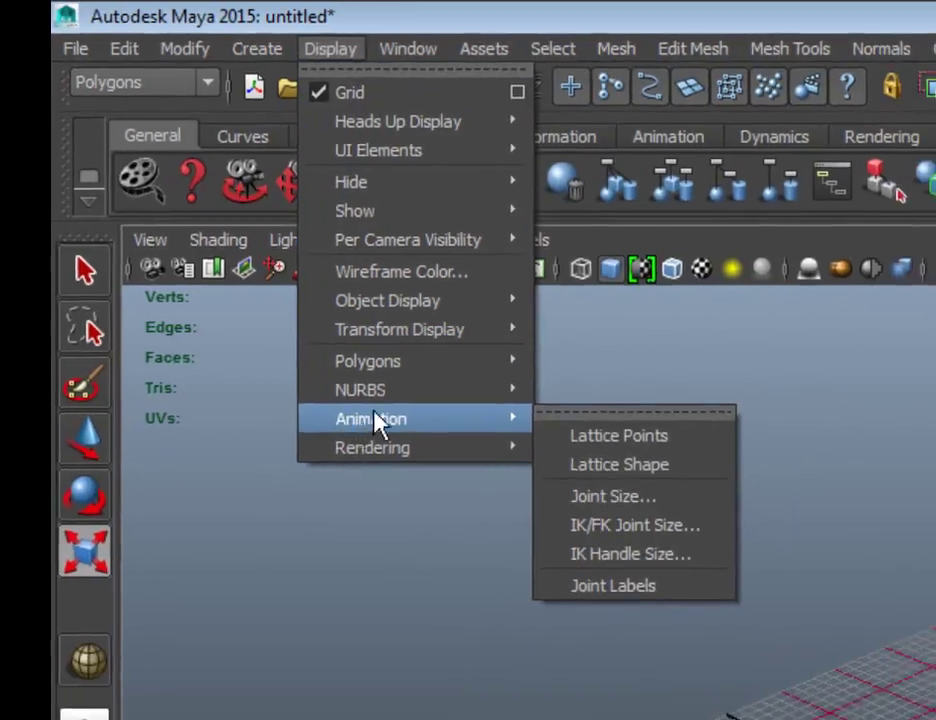
- Examine the available editor windows, the settings and preferences entries, and the asset commands
mouse_move(445, 48)
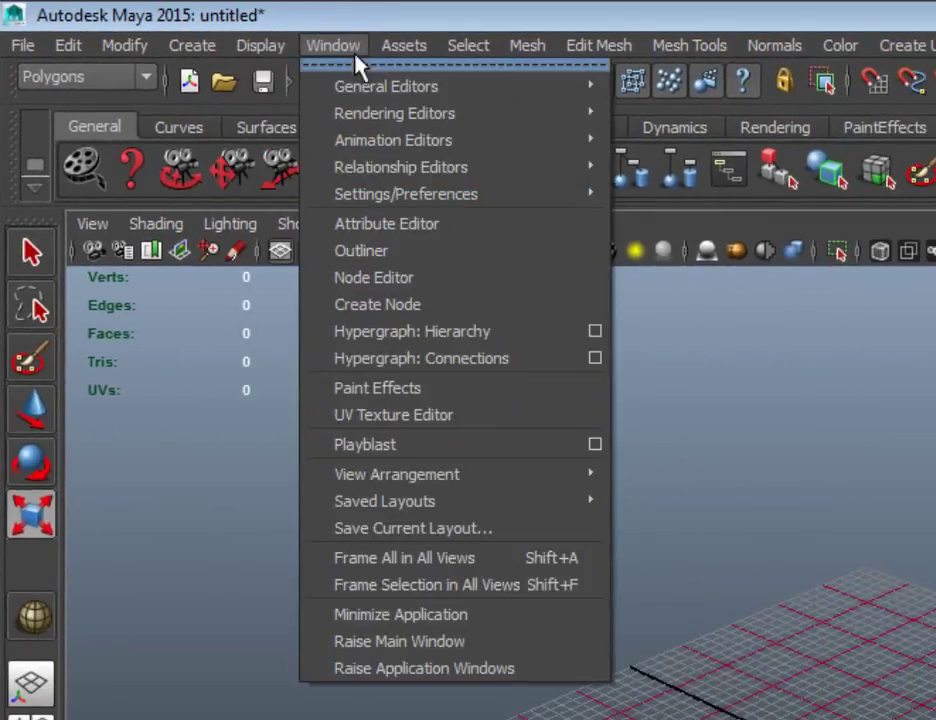
mouse_move(399, 200)
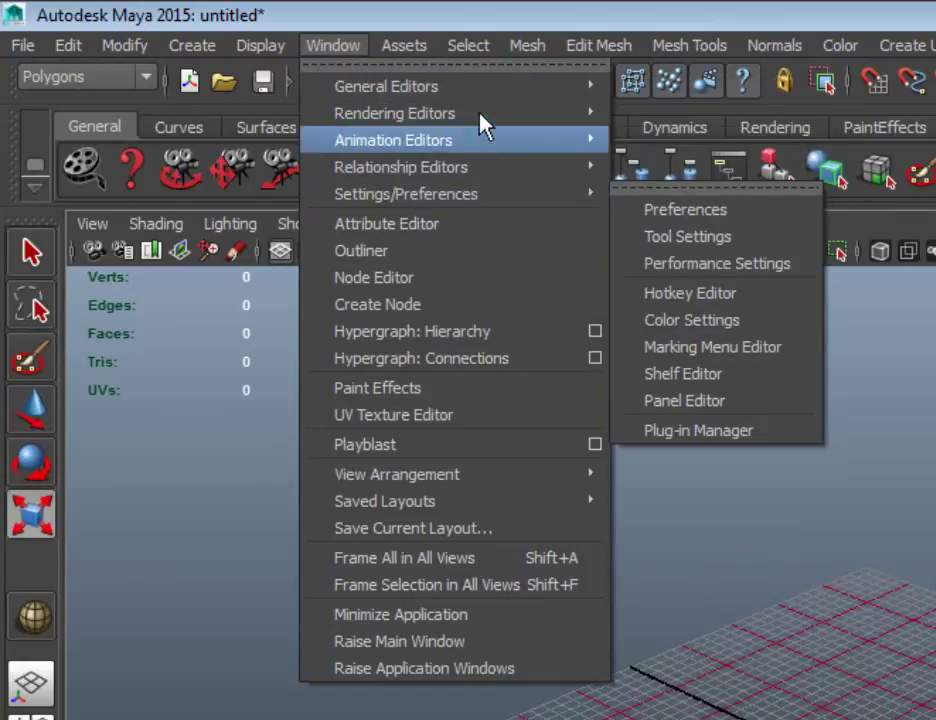
mouse_move(428, 198)
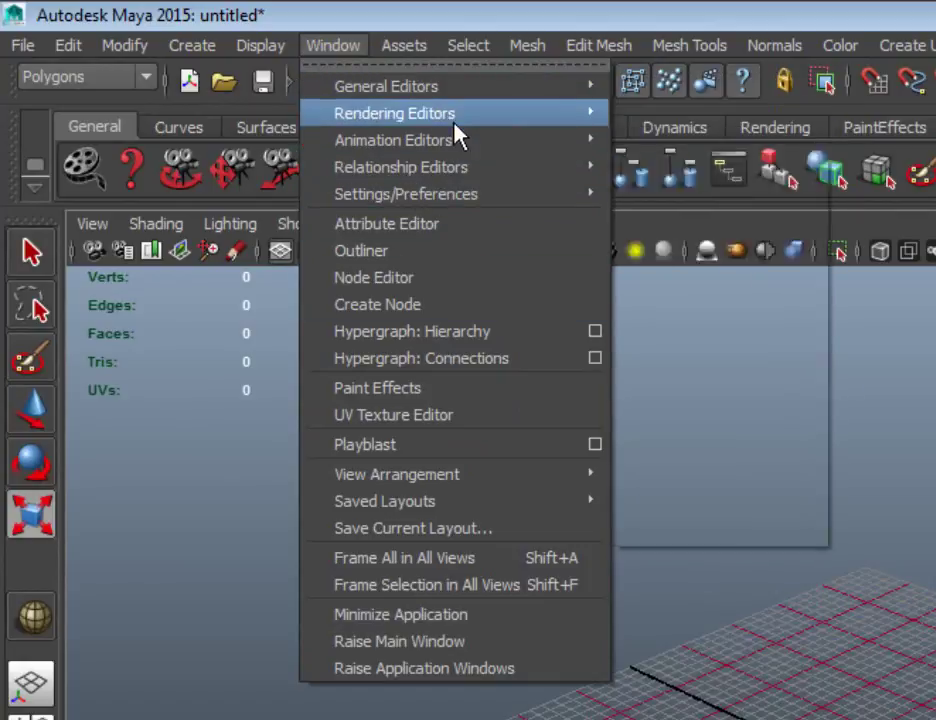
mouse_move(452, 118)
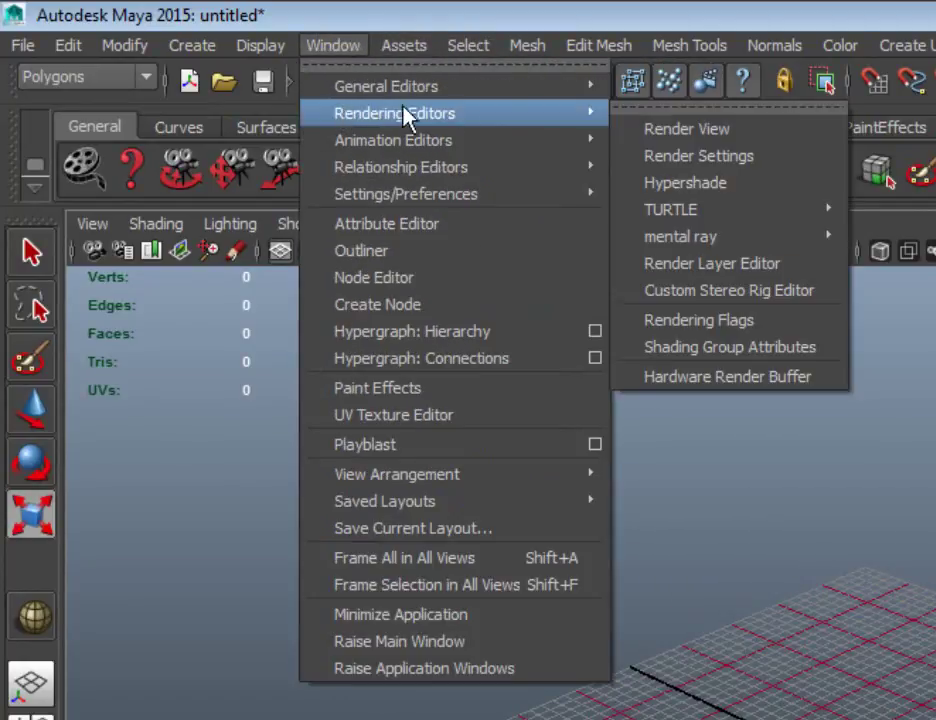
mouse_move(527, 155)
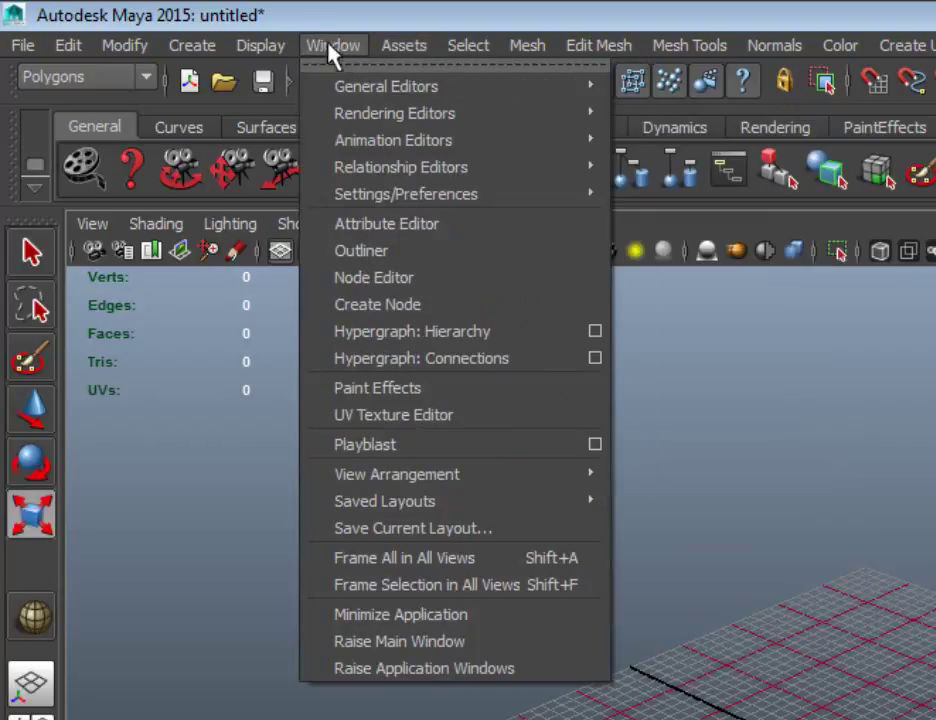
mouse_move(399, 40)
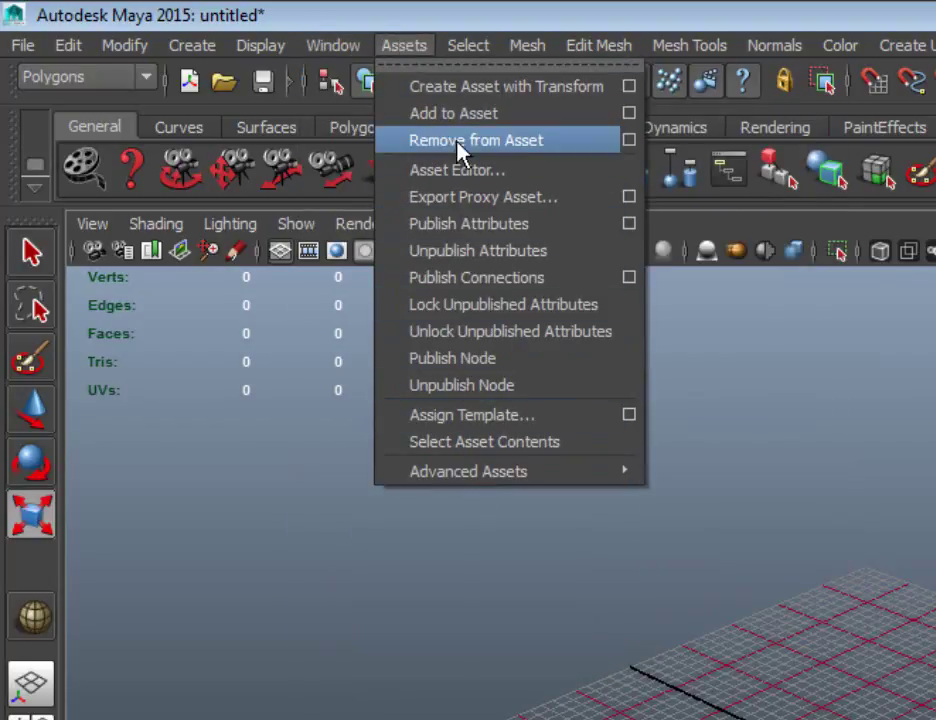
click(413, 50)
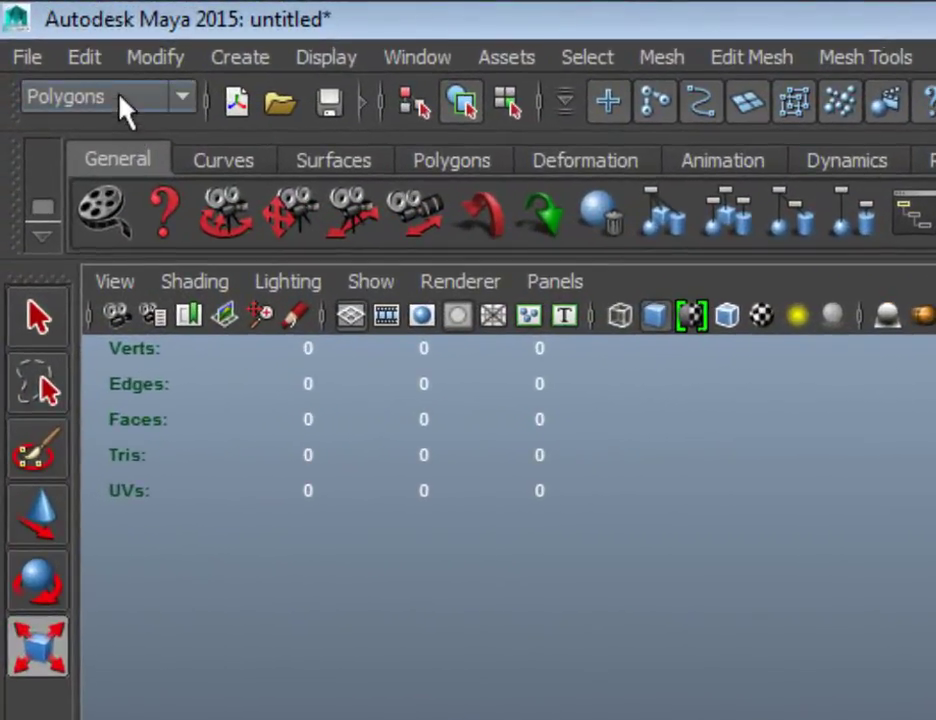
- Examine the list of available menu sets and keep the Polygons set active
click(120, 97)
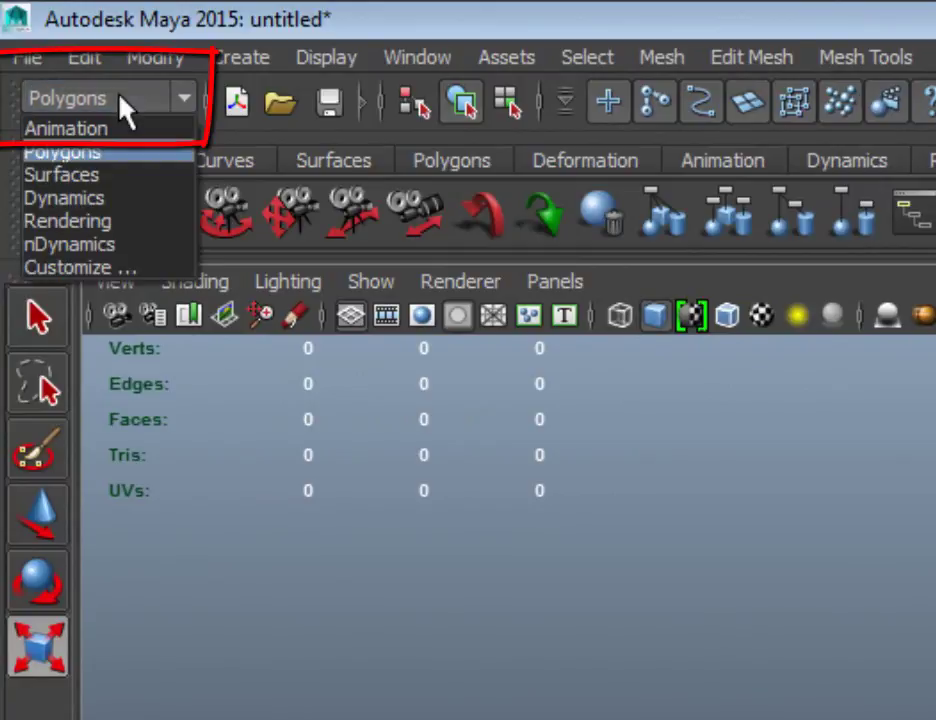
click(120, 97)
click(120, 97)
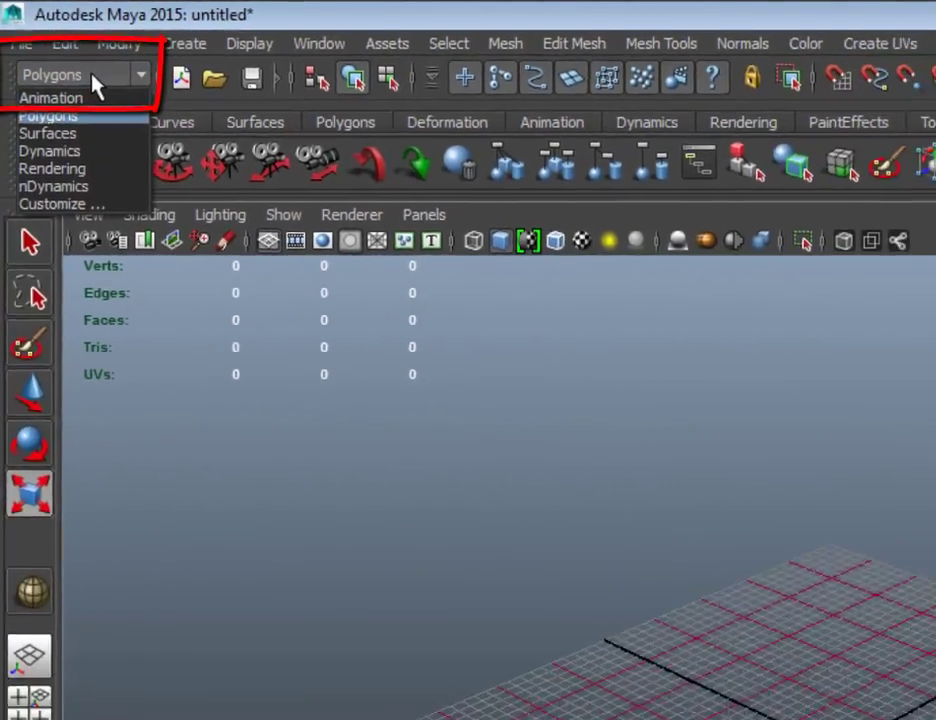
click(120, 97)
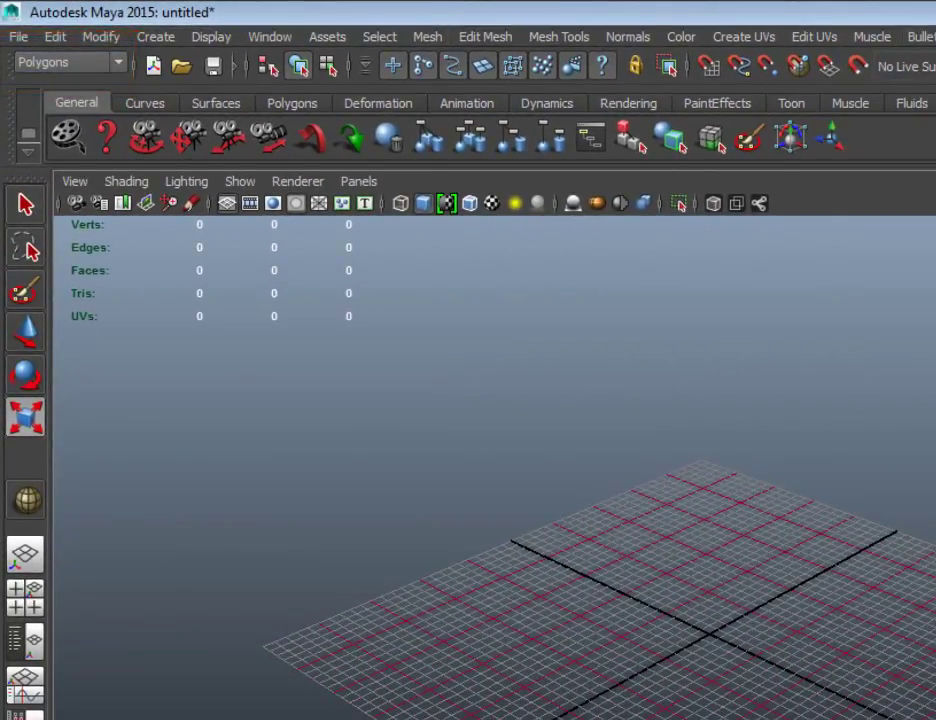
click(22, 66)
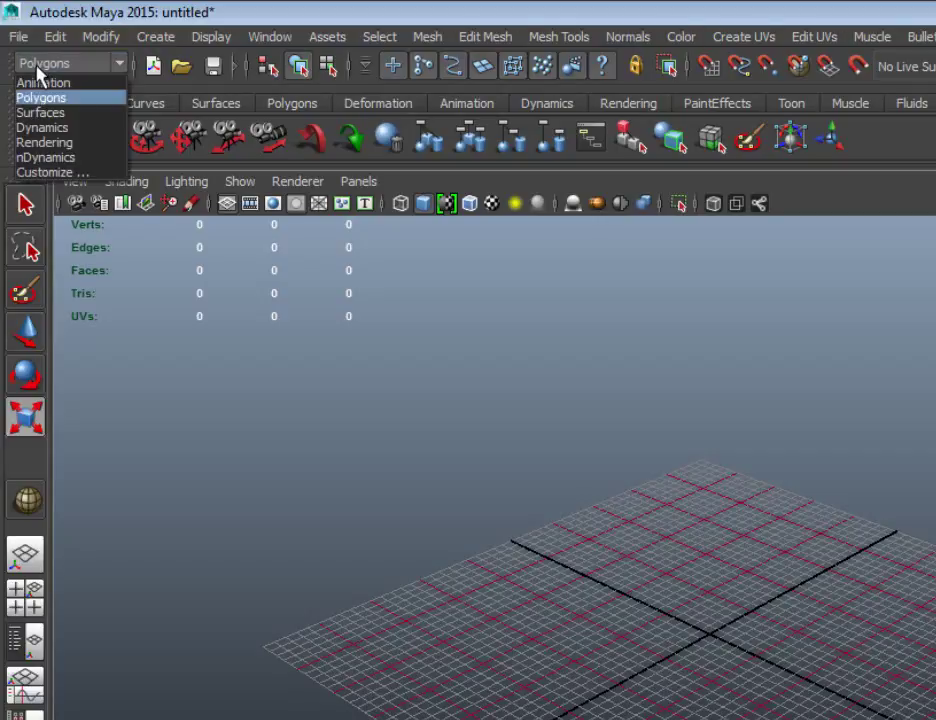
click(37, 100)
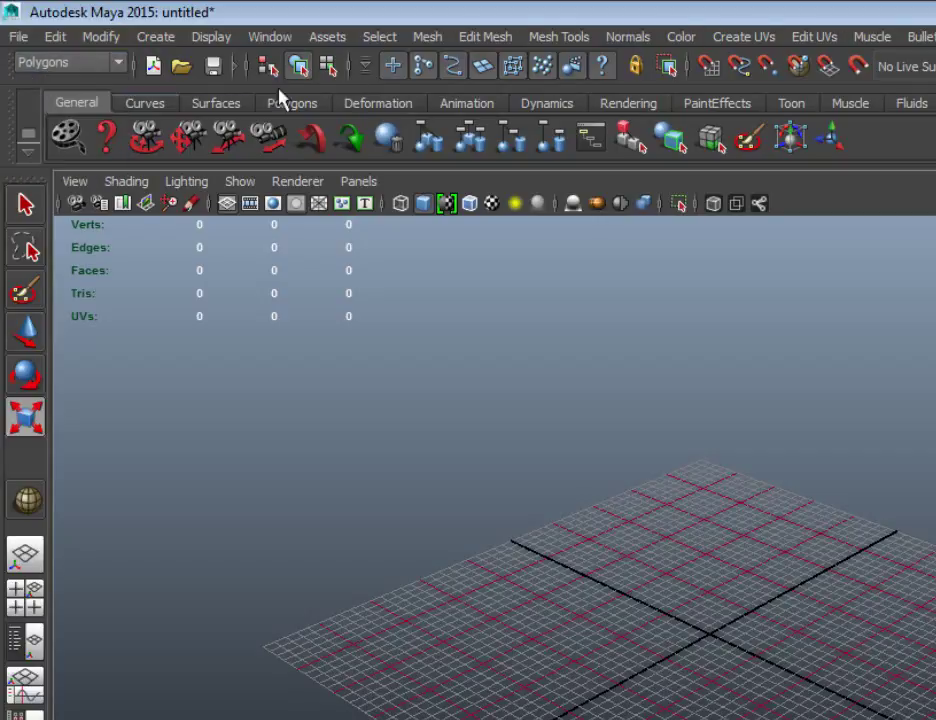
- Examine the polygon modeling commands, including the mesh editing tools and the normals options
click(440, 40)
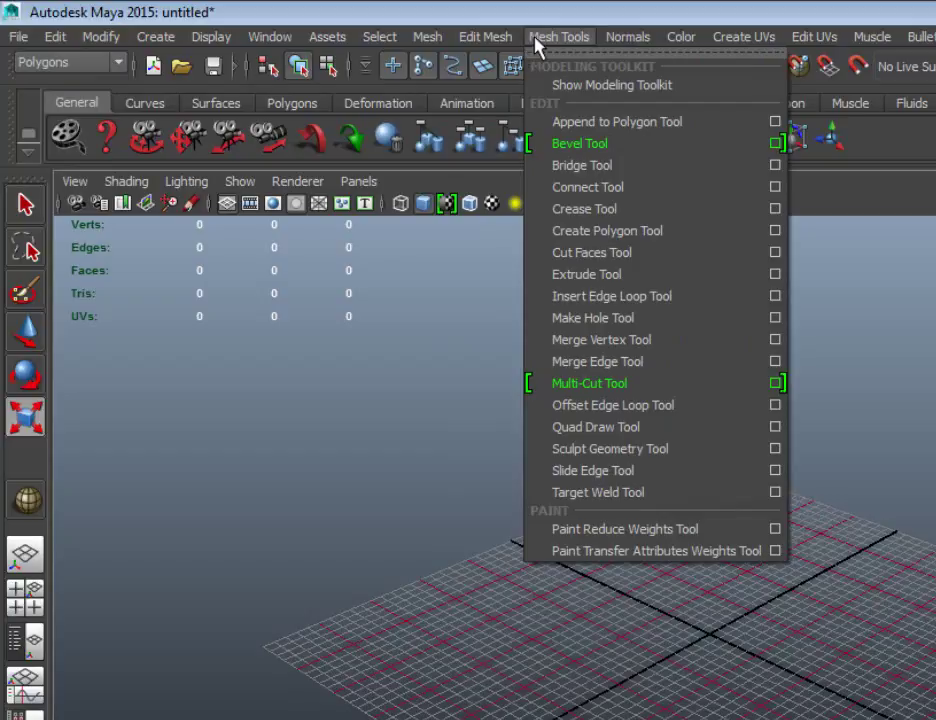
mouse_move(628, 45)
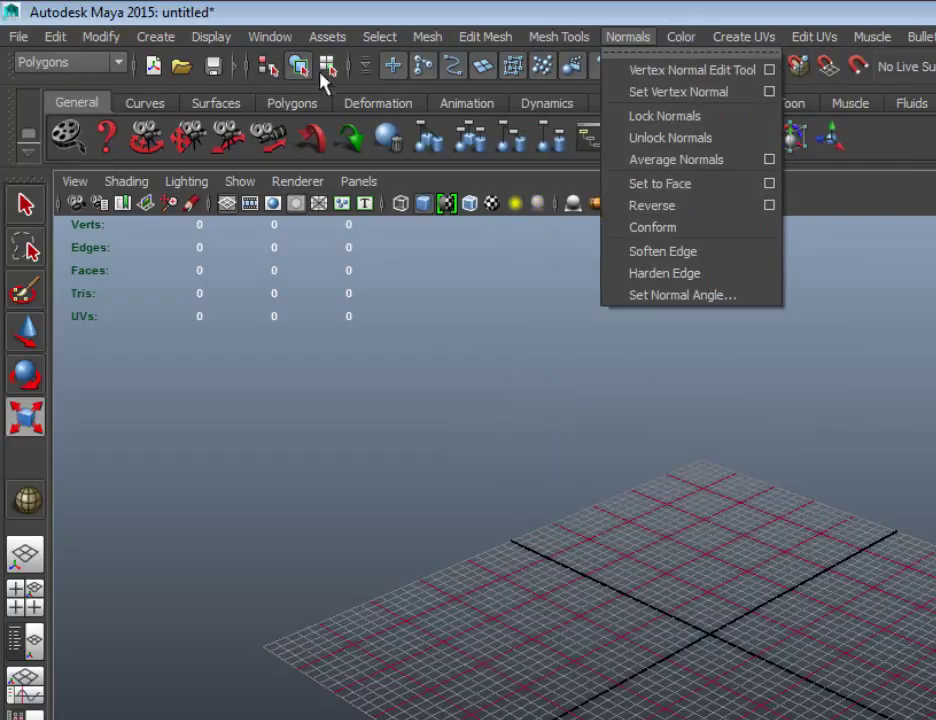
mouse_move(585, 45)
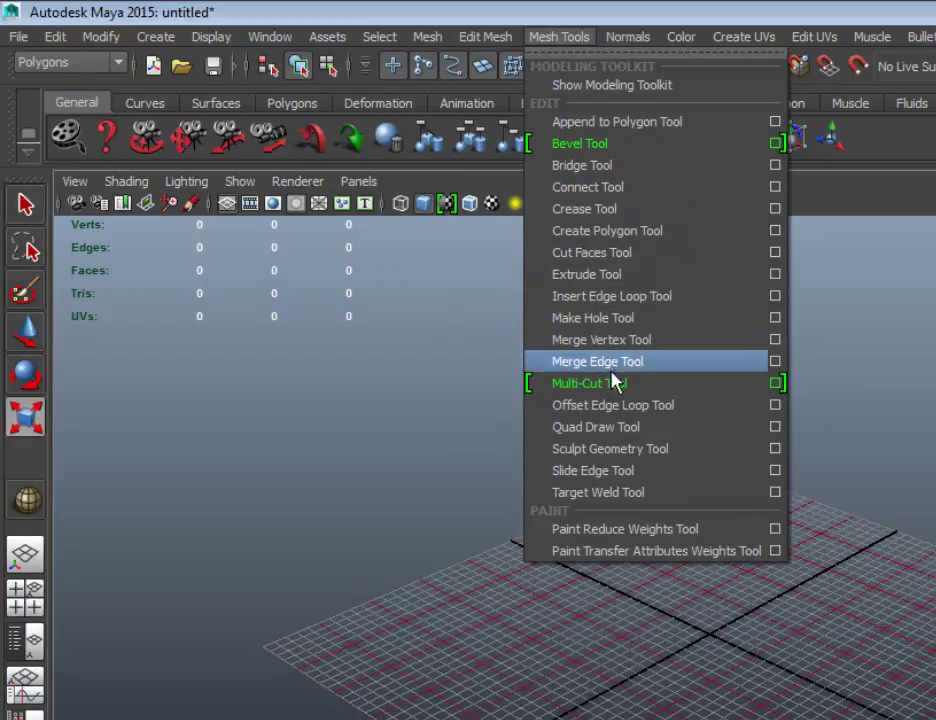
mouse_move(778, 45)
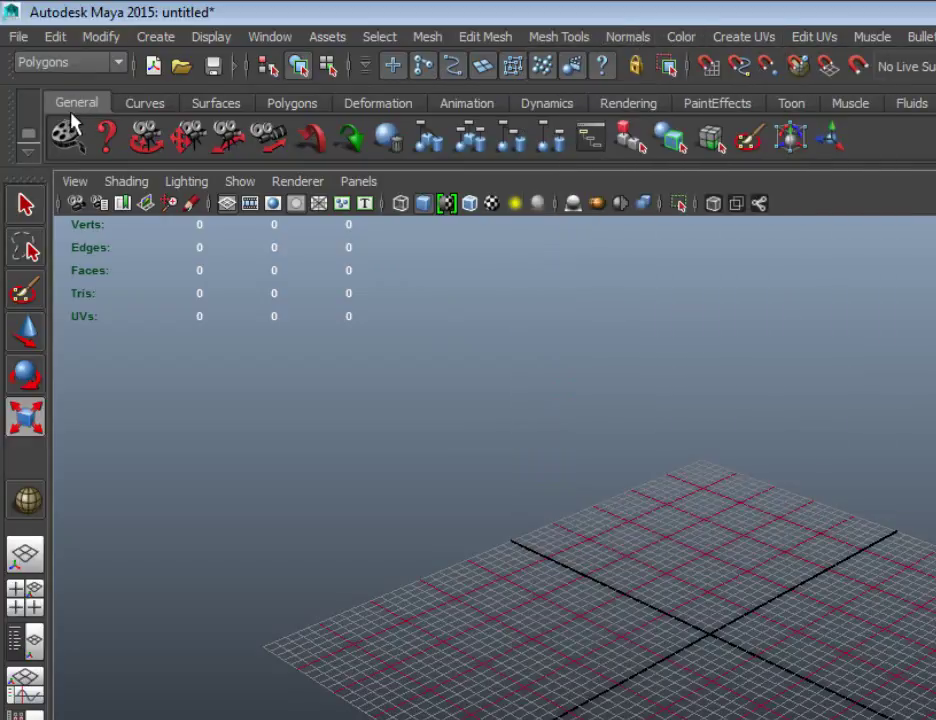
- Switch to the Animation menu set and examine its skeleton, skin and constraint commands
click(62, 62)
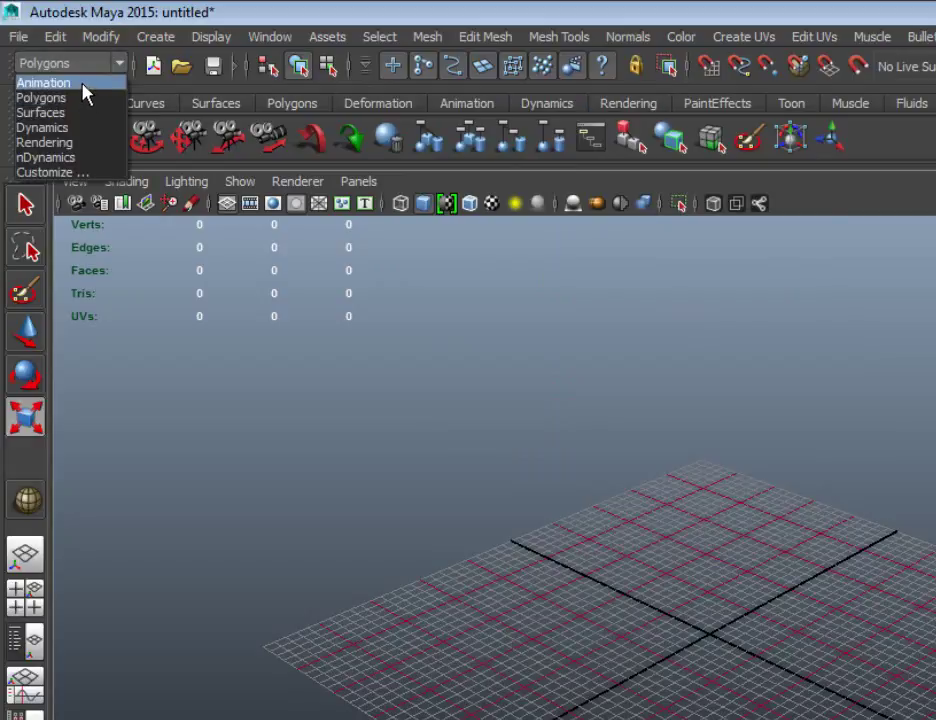
click(85, 86)
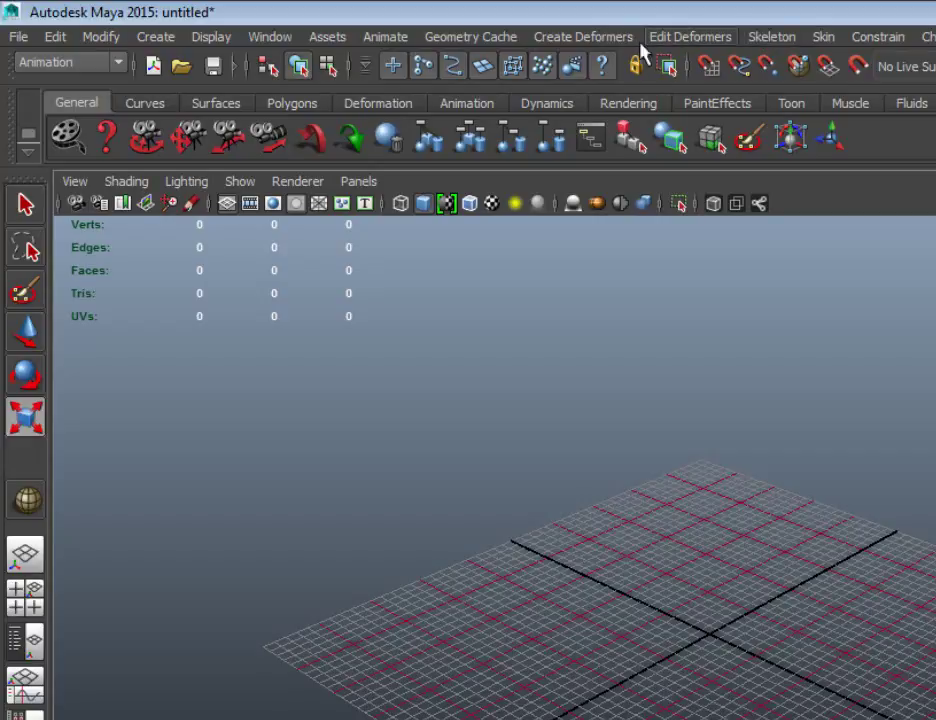
click(748, 38)
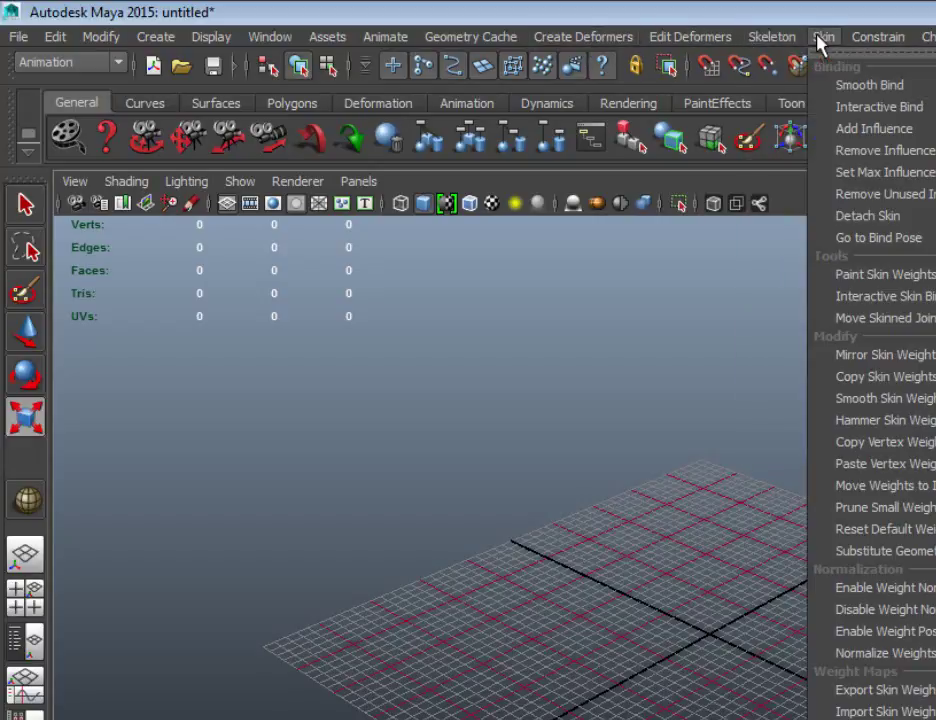
click(821, 38)
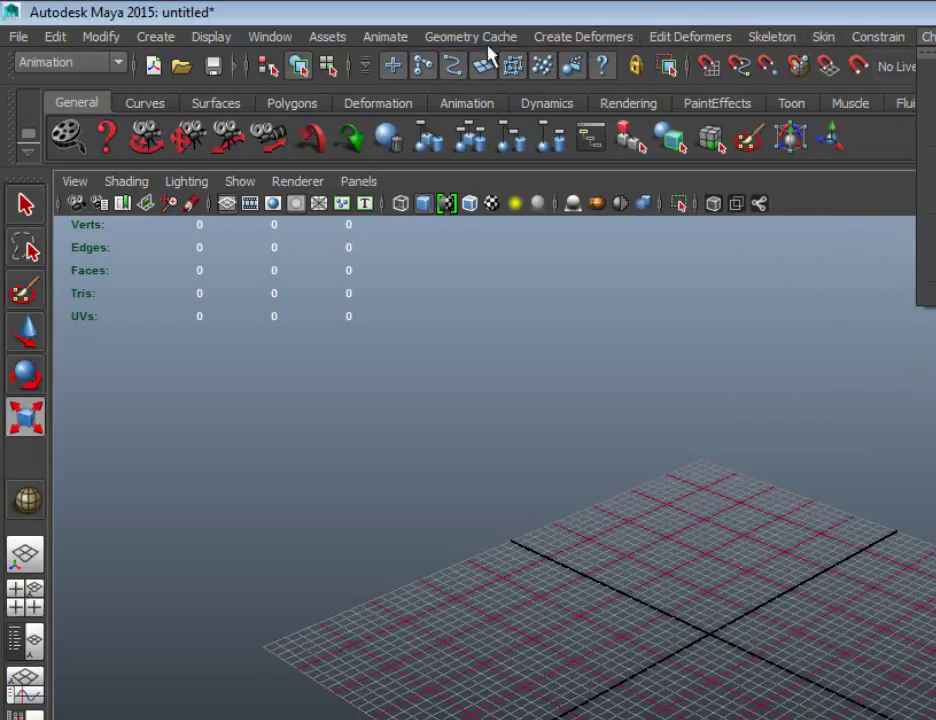
- Display the Surfaces menu set briefly, and switch to the Dynamics menu set
click(87, 64)
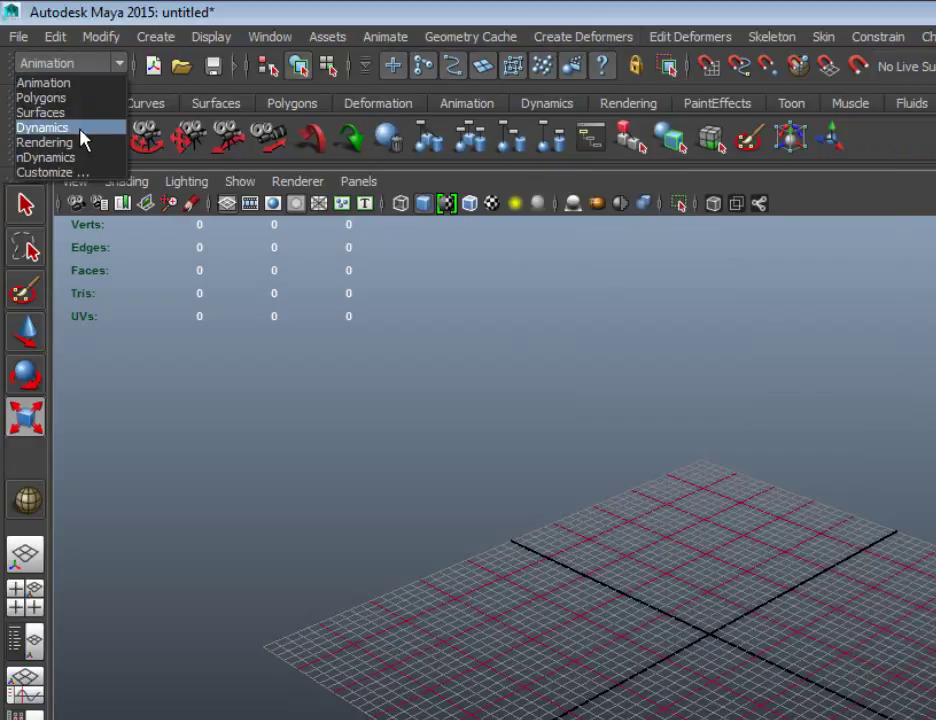
click(62, 112)
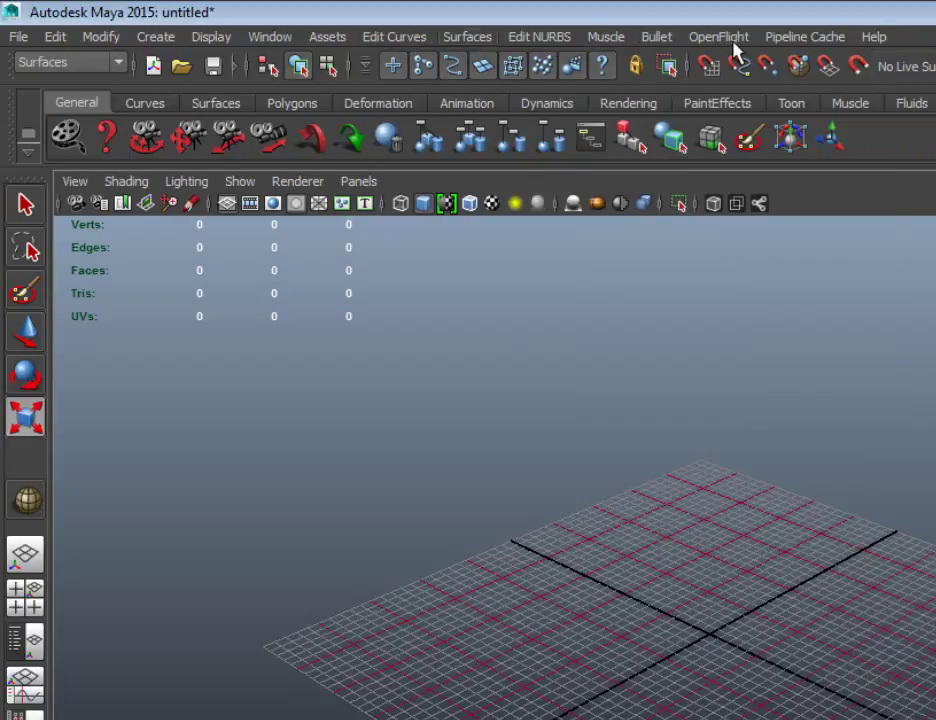
click(70, 62)
click(77, 128)
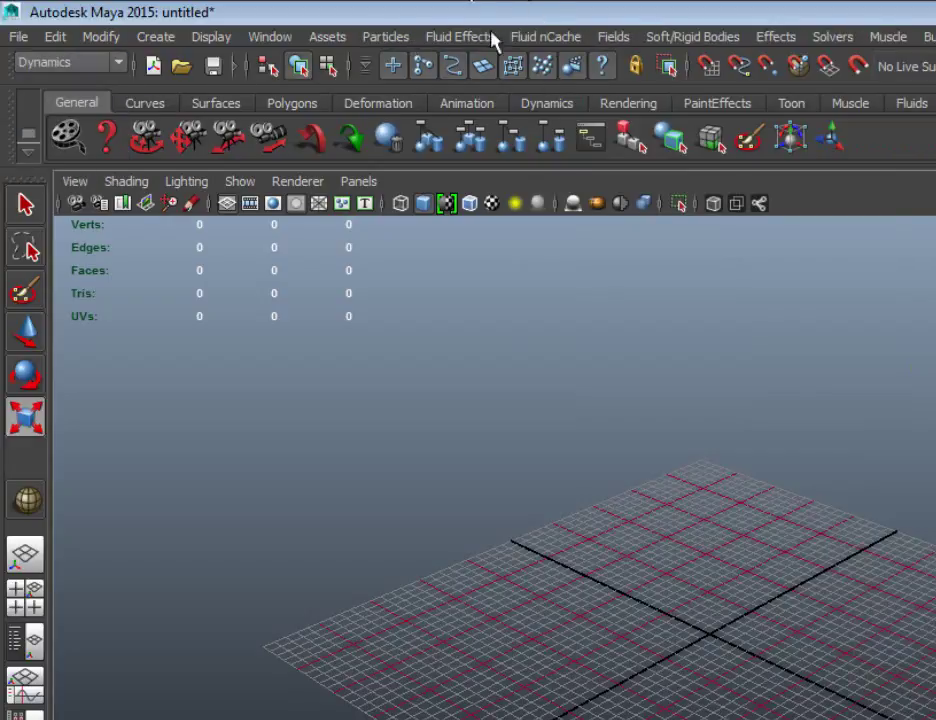
click(64, 60)
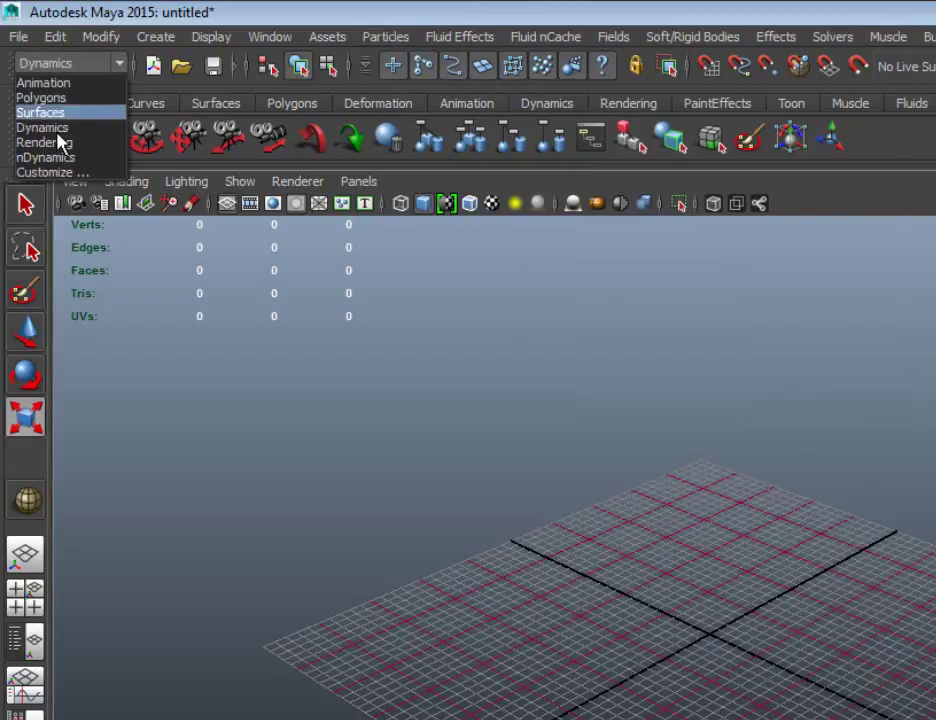
click(75, 63)
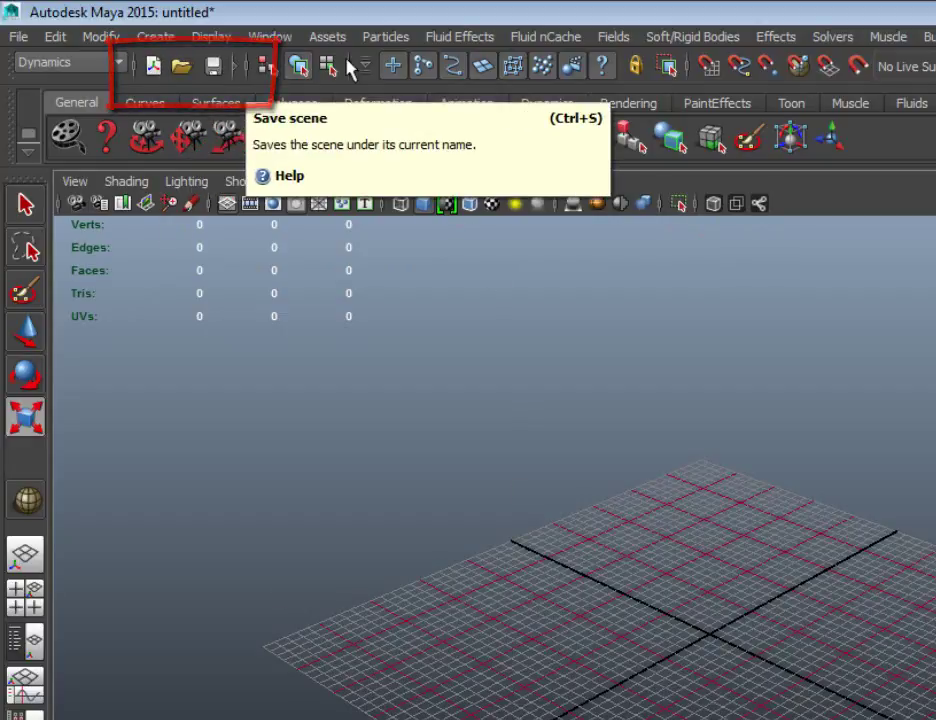
- Cycle through the hierarchy, object and component selection modes, finishing in object mode
click(270, 70)
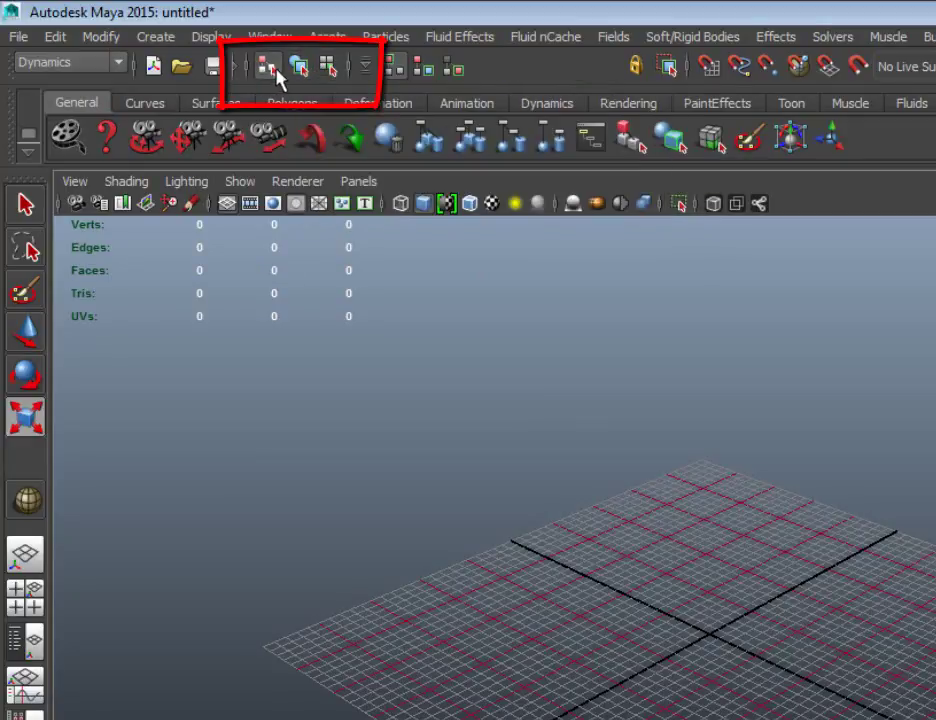
click(298, 68)
click(327, 70)
click(296, 70)
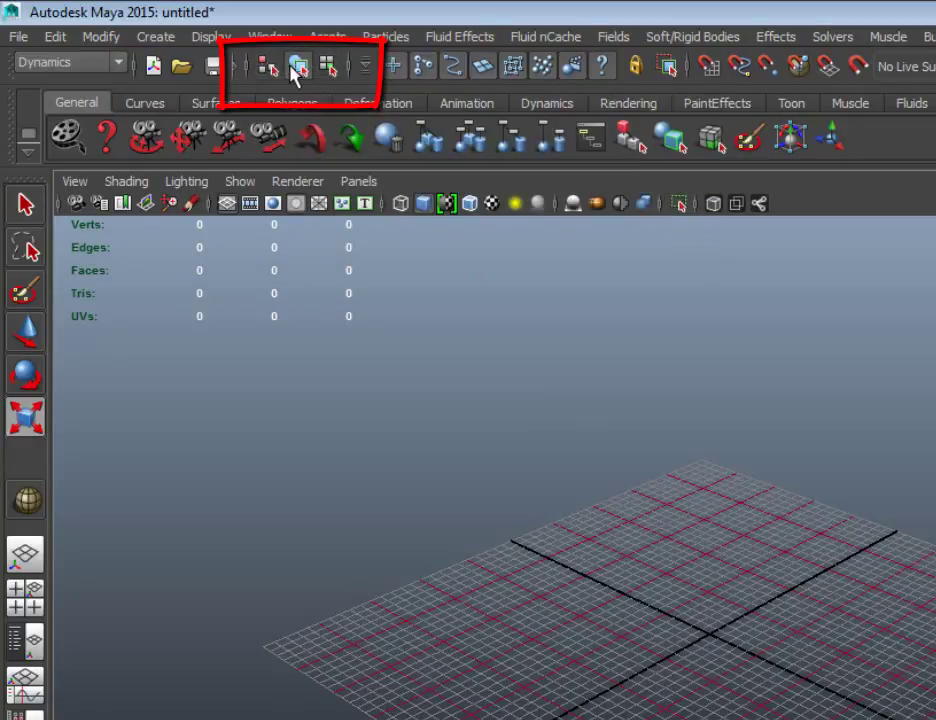
click(270, 70)
click(327, 68)
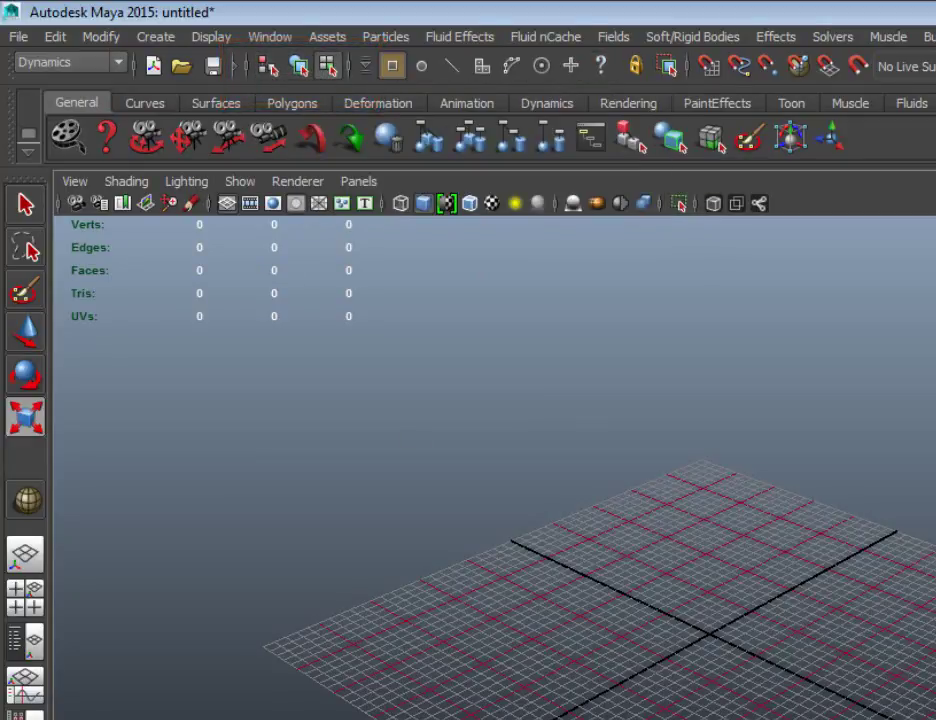
click(298, 68)
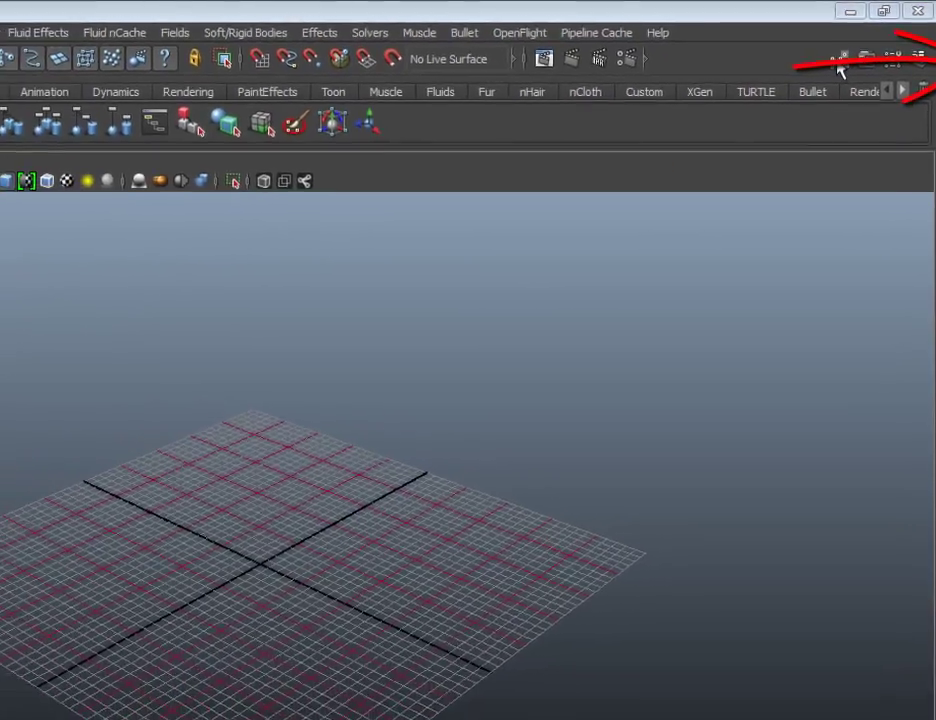
- Show the Modeling Toolkit to examine its mesh editing tools, hide it, and show and hide the Attribute Editor
click(831, 70)
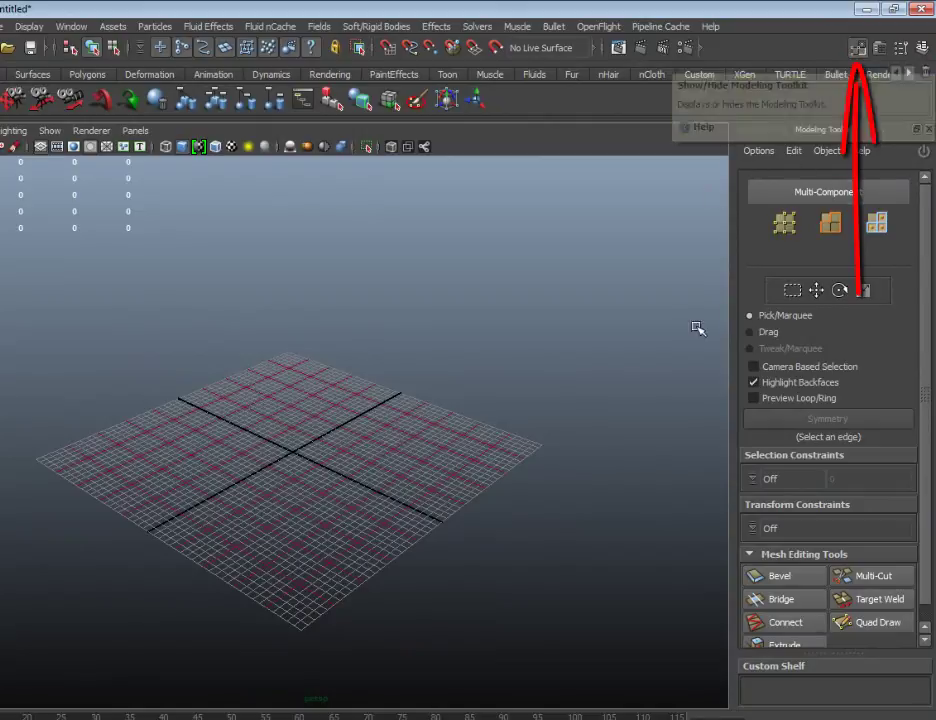
scroll(813, 425, down, 1)
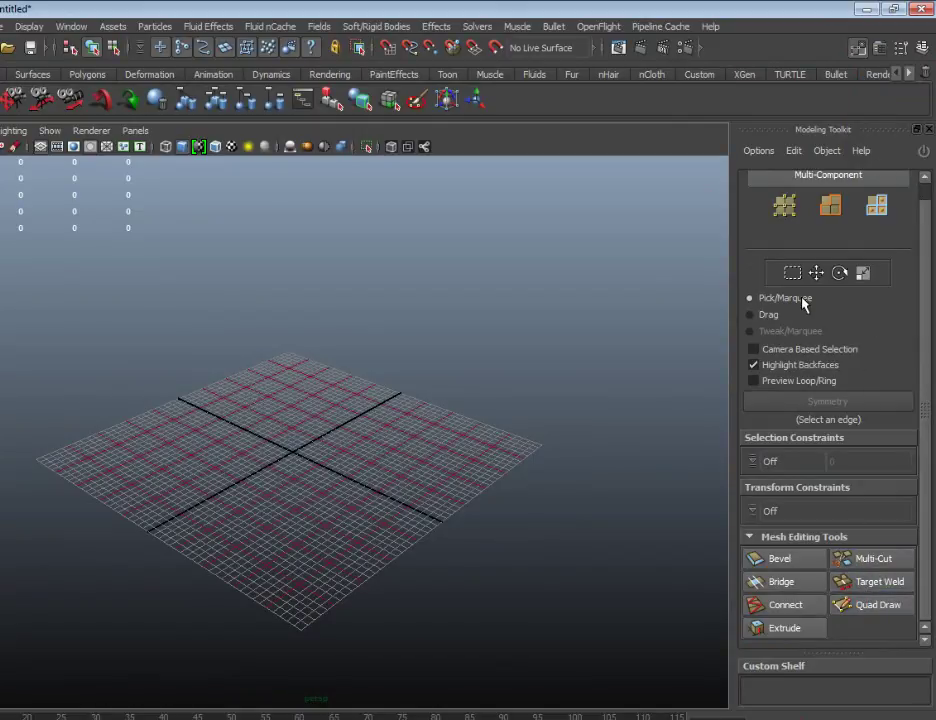
click(858, 48)
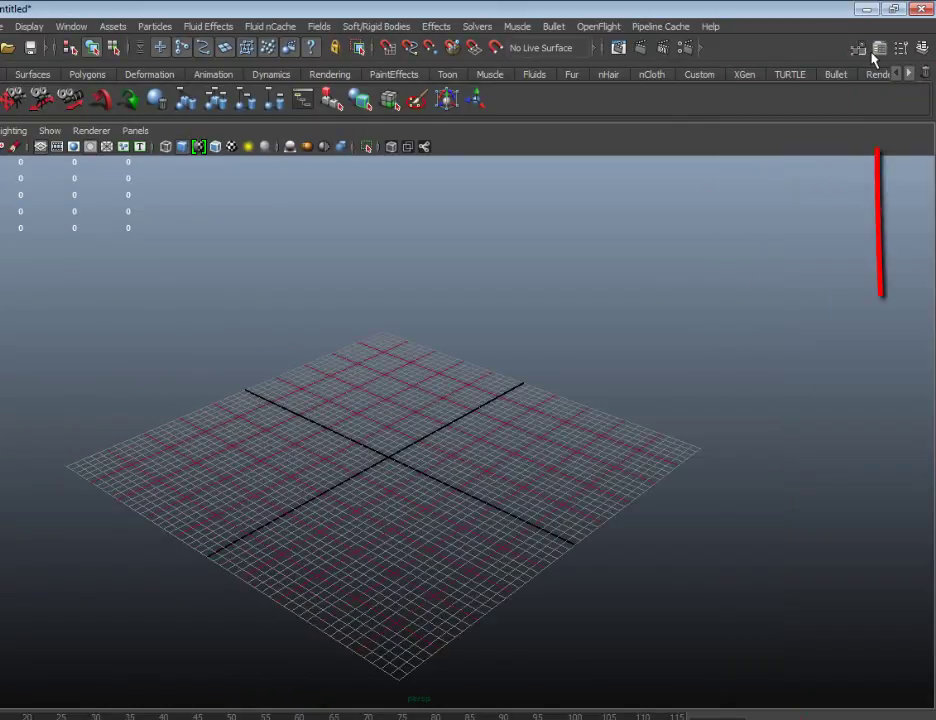
click(879, 48)
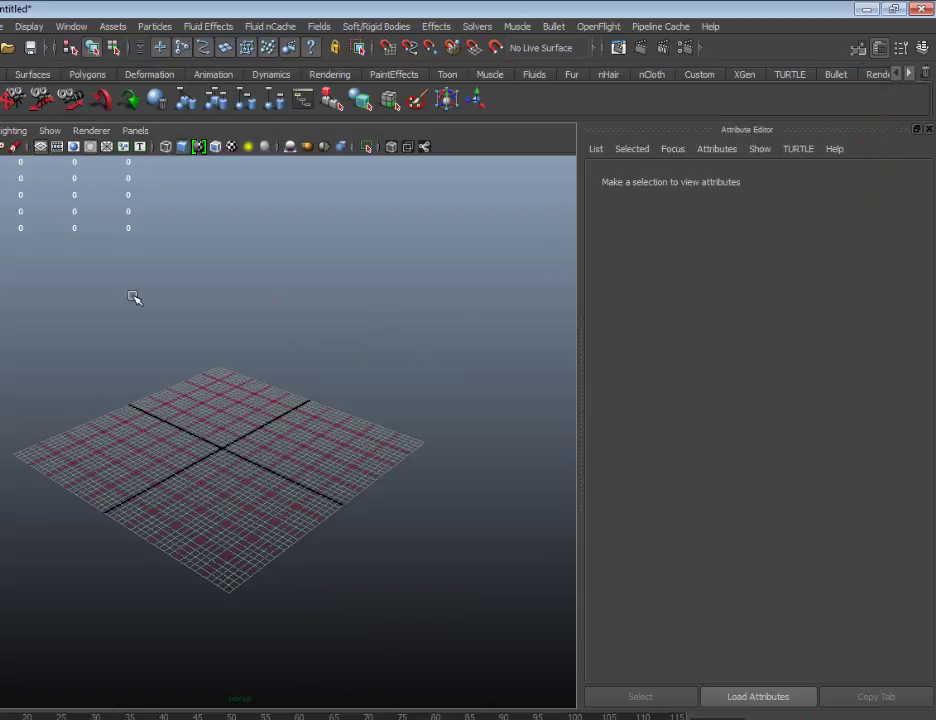
click(880, 47)
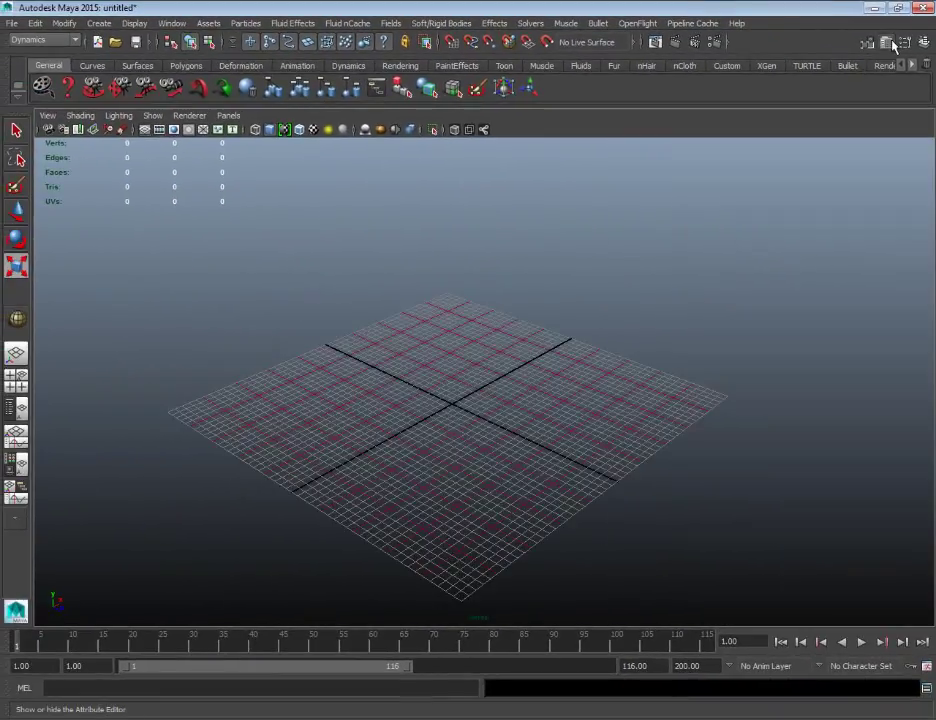
- Show and hide the Tool Settings, toggle the Modeling Toolkit, and replace it with the Attribute Editor
click(904, 44)
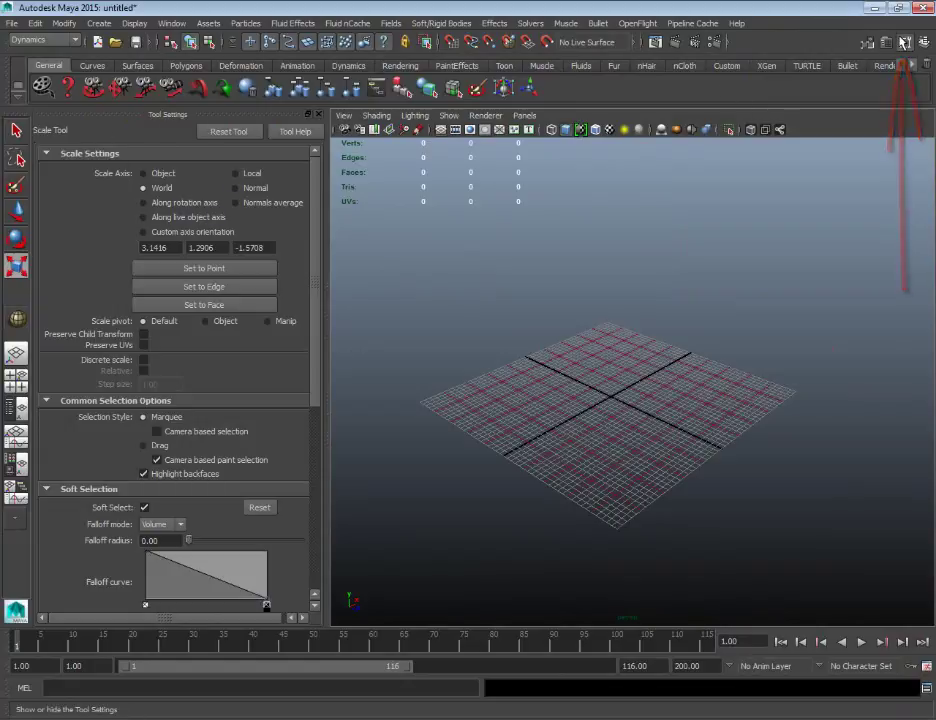
click(902, 43)
click(868, 43)
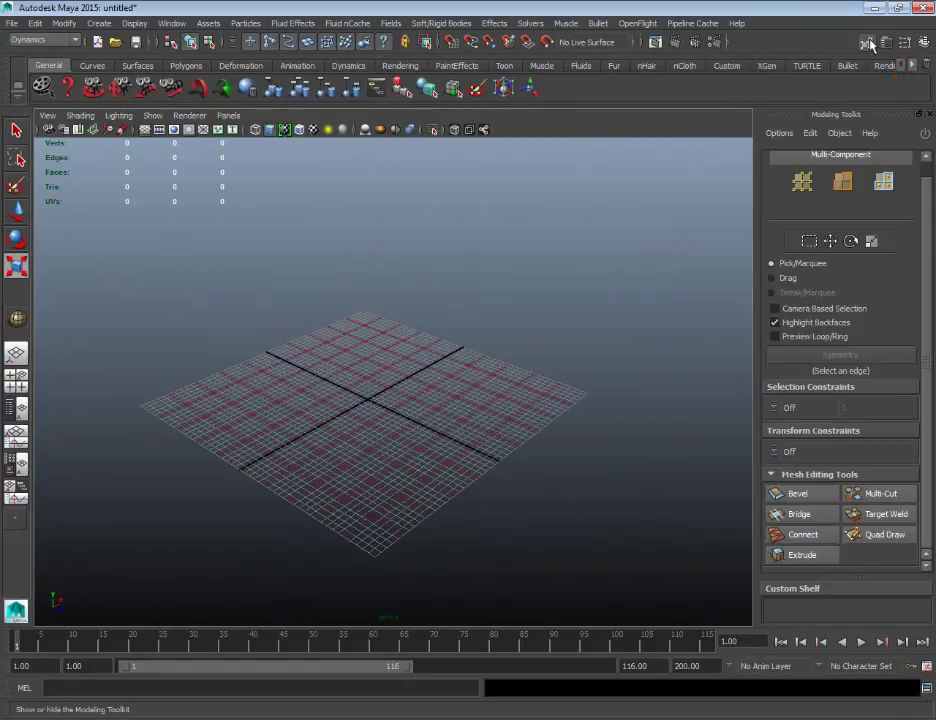
click(868, 43)
click(868, 43)
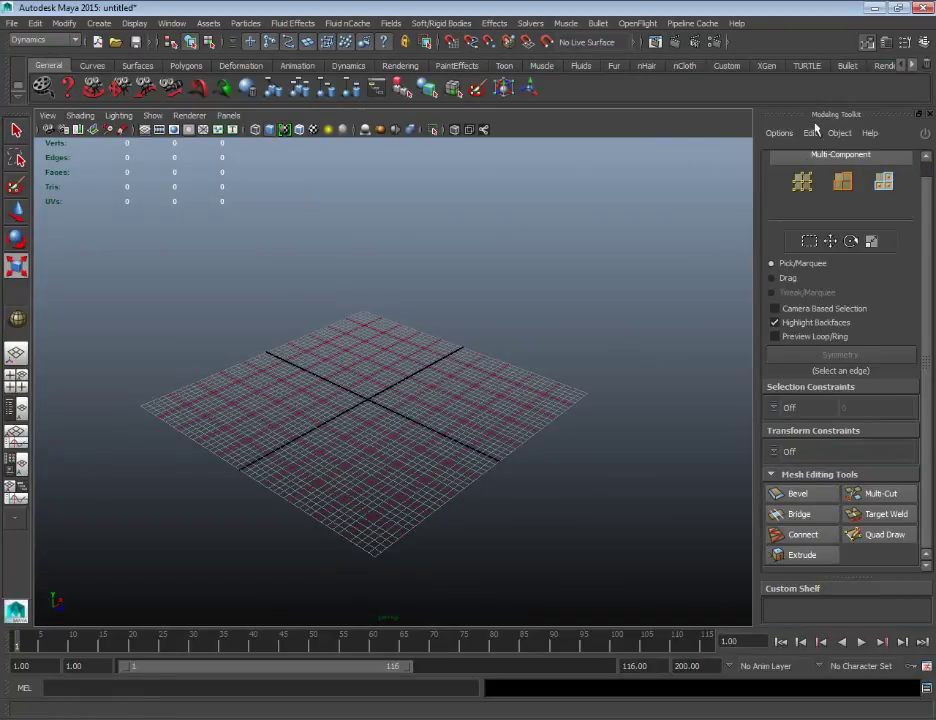
click(886, 43)
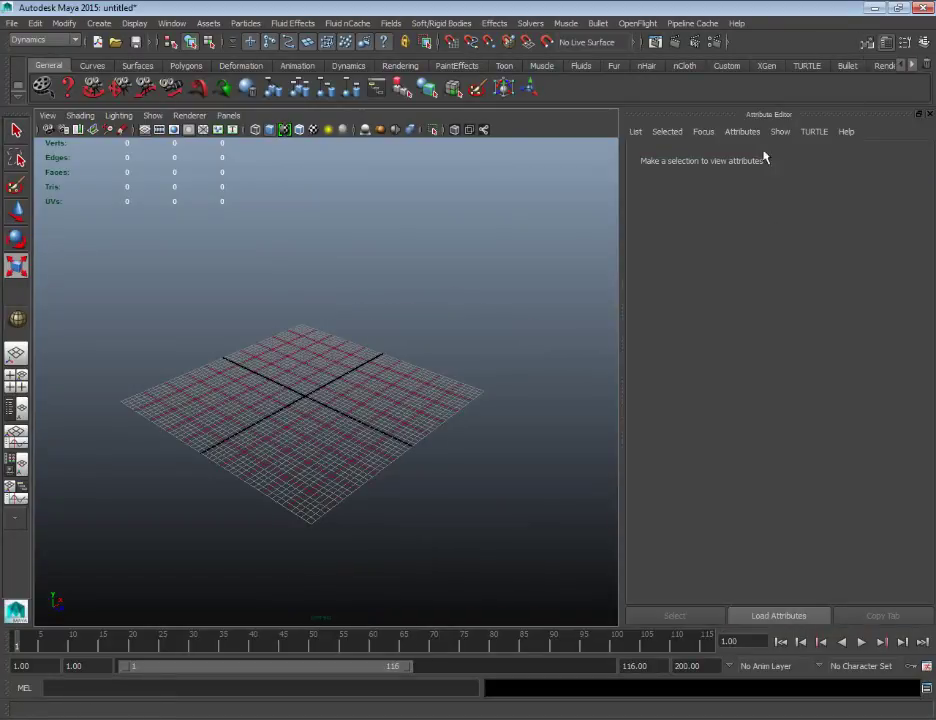
- Display the Tool Settings, examine the Scale Tool options, and activate the Move Tool to examine its options
click(903, 42)
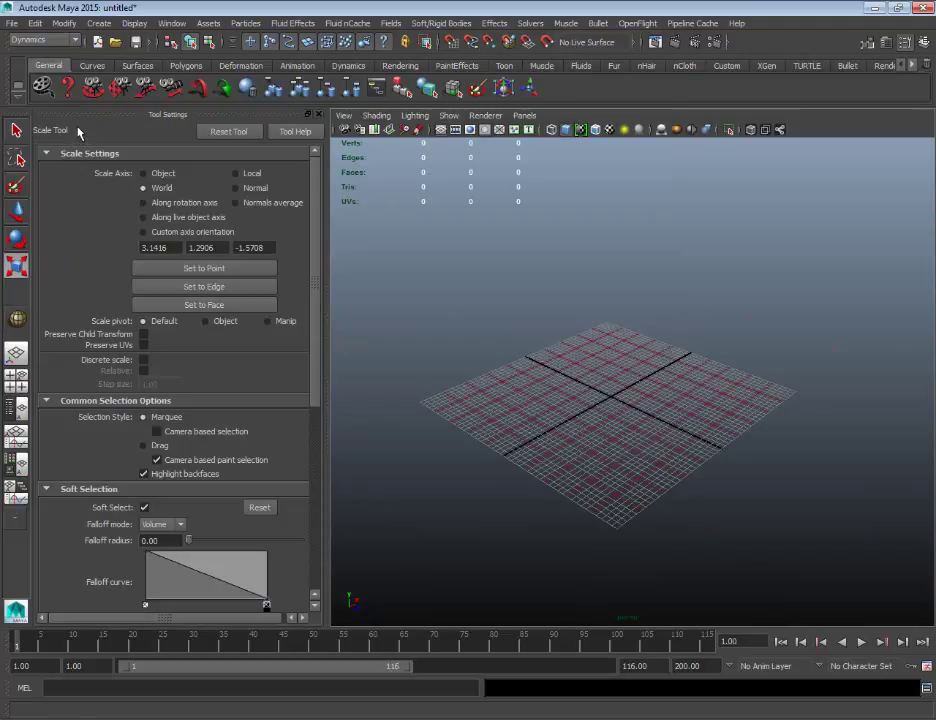
scroll(102, 167, down, 6)
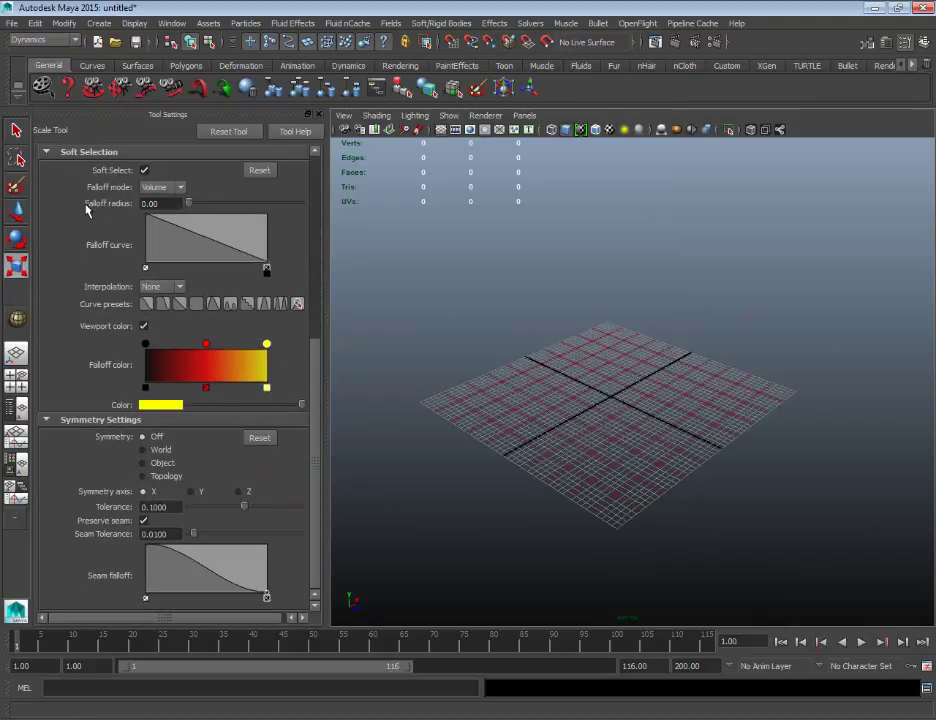
key(w)
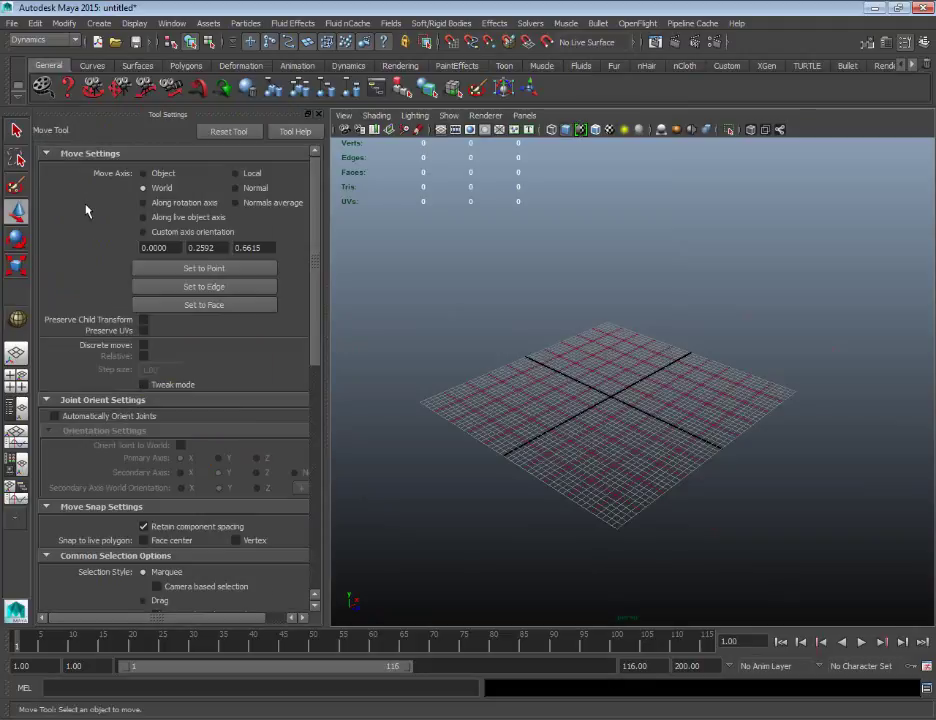
scroll(120, 177, down, 5)
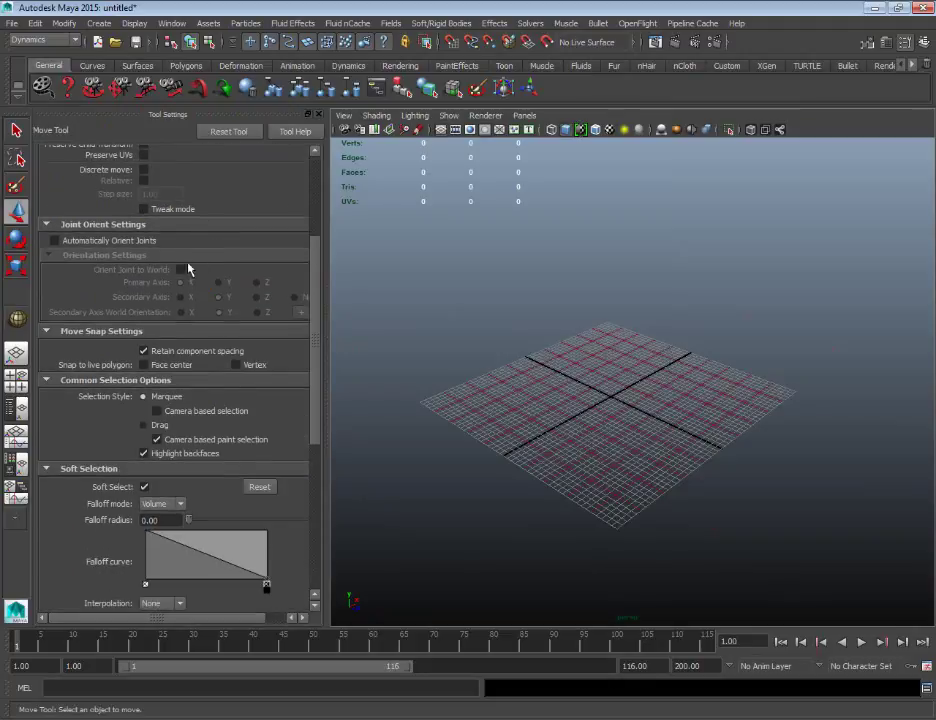
- Examine the Move Tool's snap, soft selection and symmetry options, and return to its move settings
scroll(110, 540, down, 2)
scroll(138, 534, up, 4)
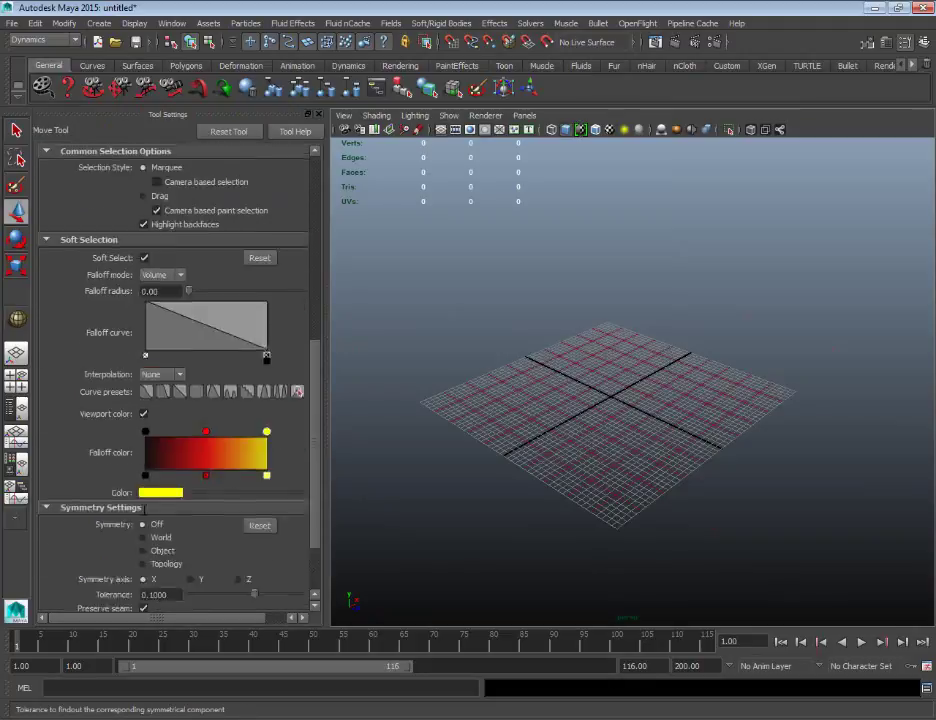
scroll(250, 336, up, 3)
scroll(250, 336, up, 2)
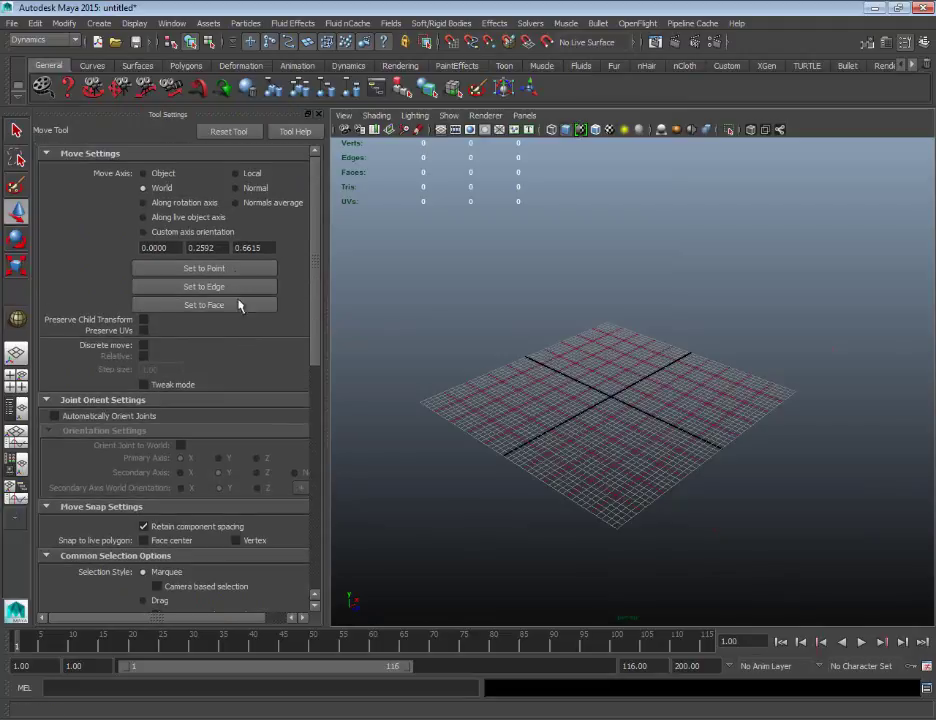
- Examine the Rotate Tool options, switch to the Scale Tool, and close the Tool Settings
key(e)
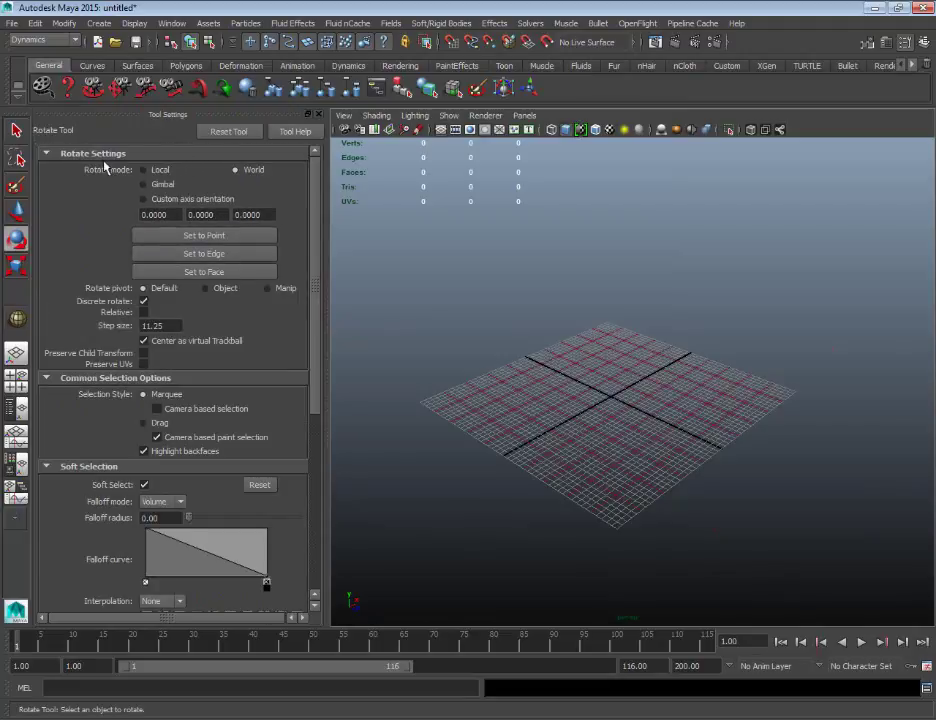
scroll(133, 233, down, 3)
scroll(133, 233, up, 3)
key(r)
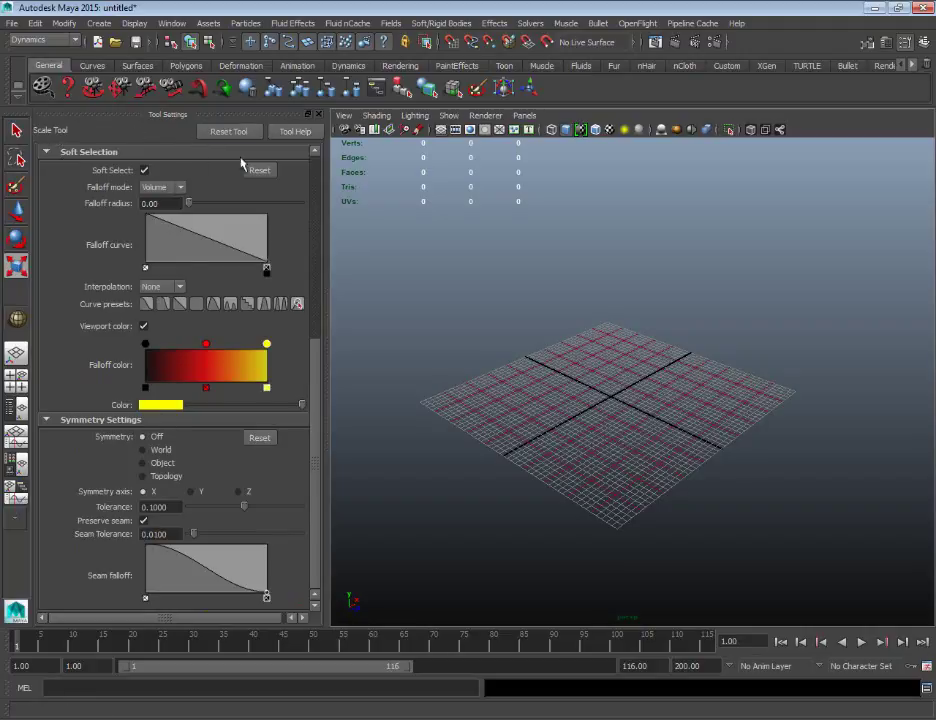
click(318, 114)
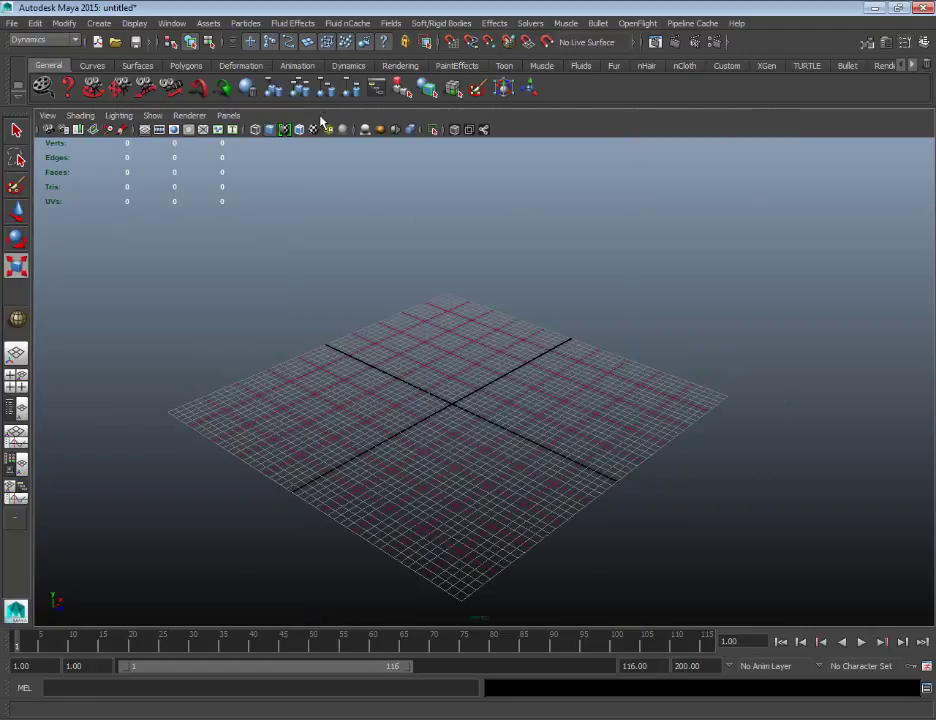
click(920, 50)
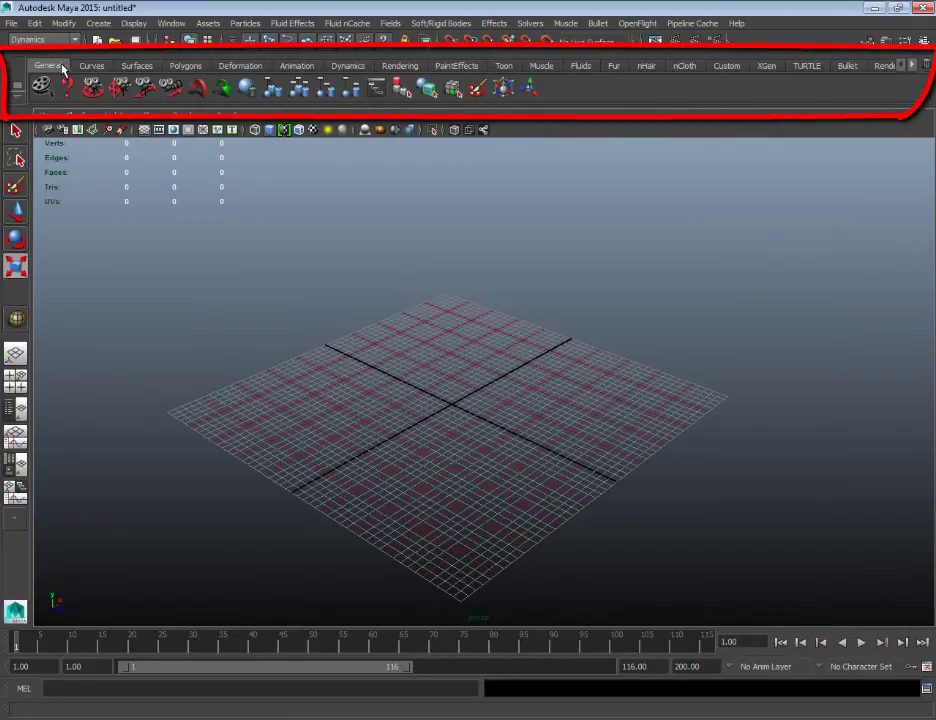
- Browse the Curves, Surfaces, Polygons, Deformation, Animation and Dynamics shelves
click(97, 66)
click(137, 66)
click(240, 66)
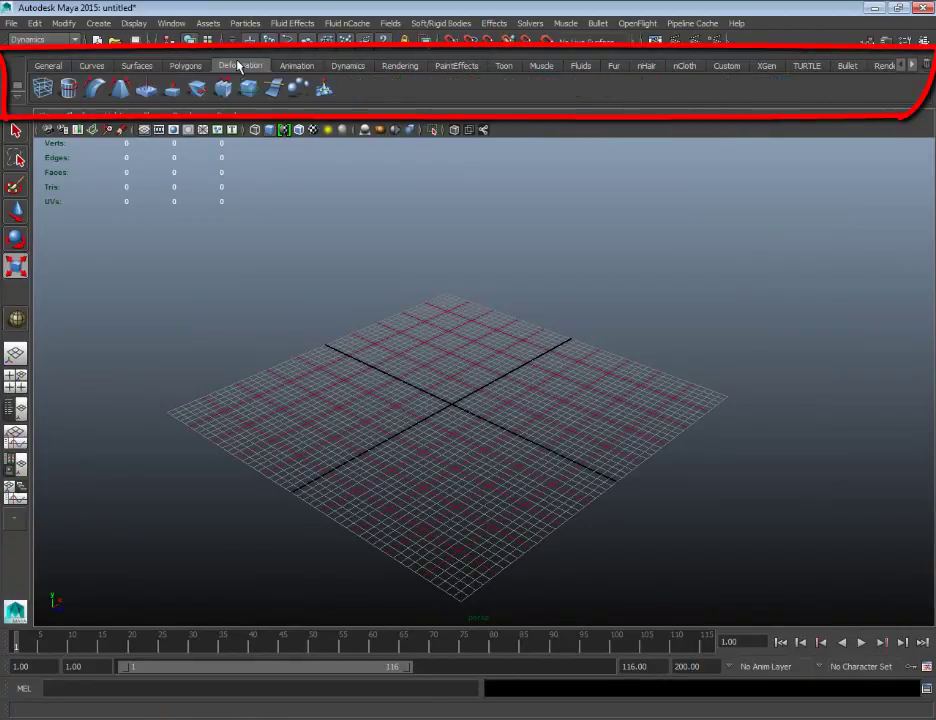
click(290, 66)
click(242, 66)
click(190, 66)
click(140, 66)
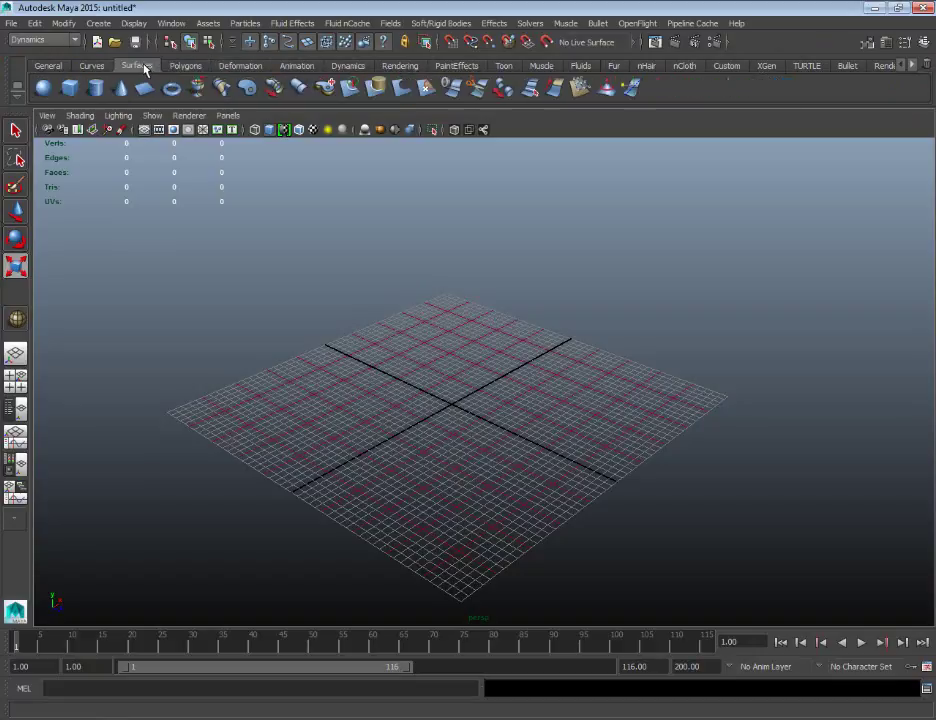
click(296, 66)
click(348, 66)
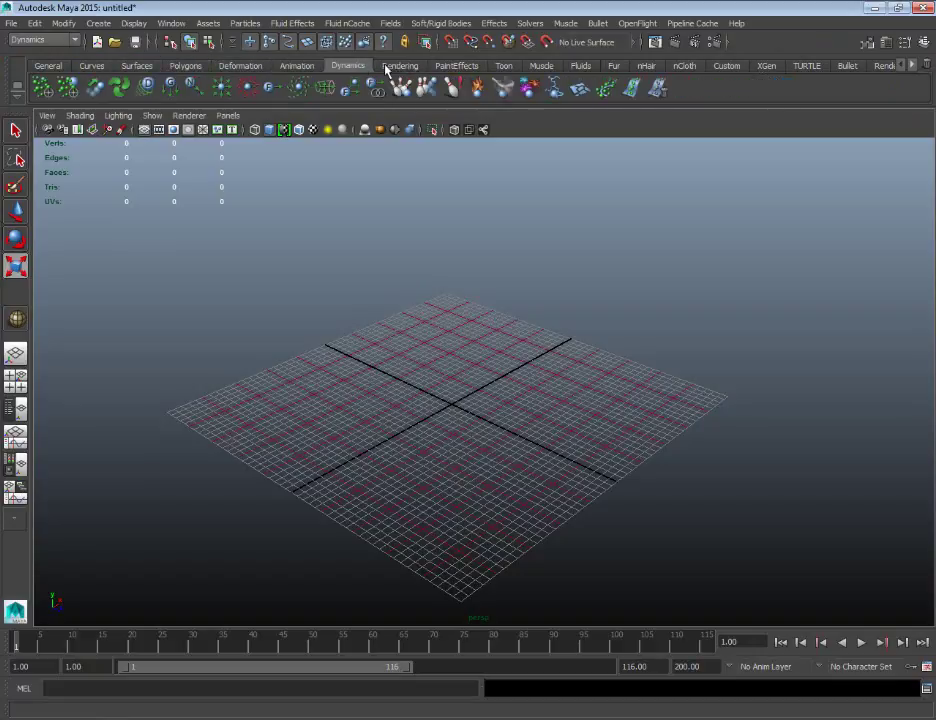
- Look through the Fluids, nHair, Fur, PaintEffects and Animation shelves, and return to the General shelf
click(90, 66)
click(578, 66)
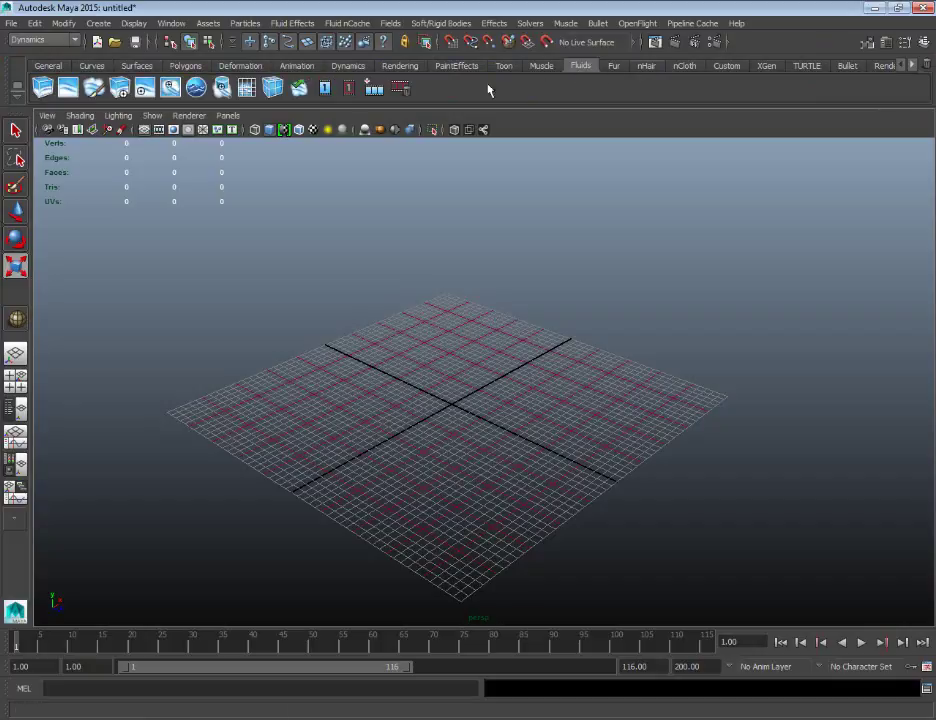
click(655, 68)
click(614, 66)
click(580, 66)
click(461, 67)
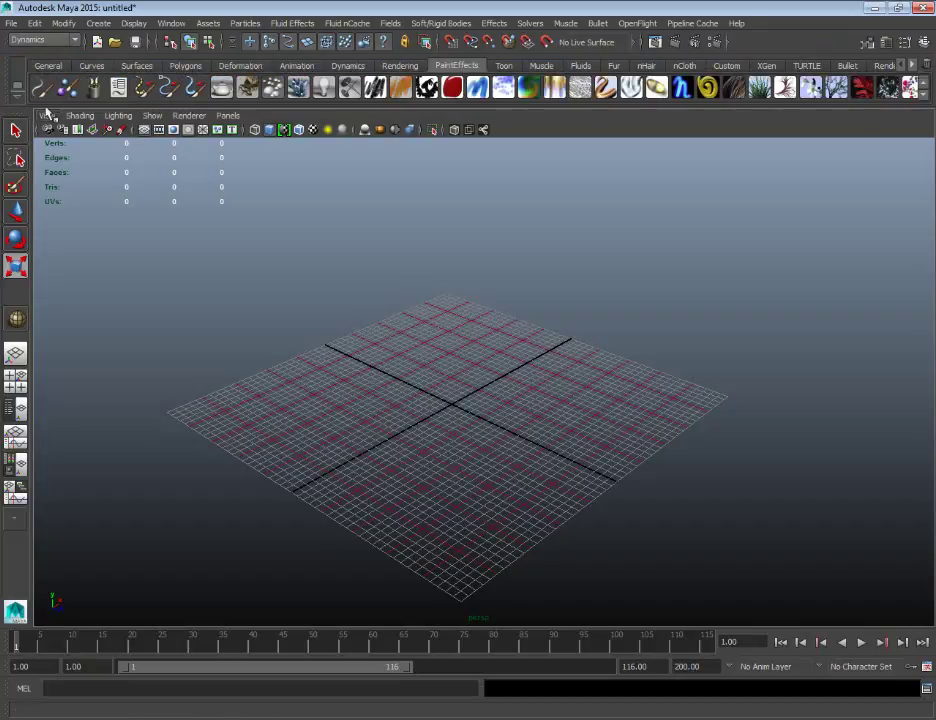
click(297, 66)
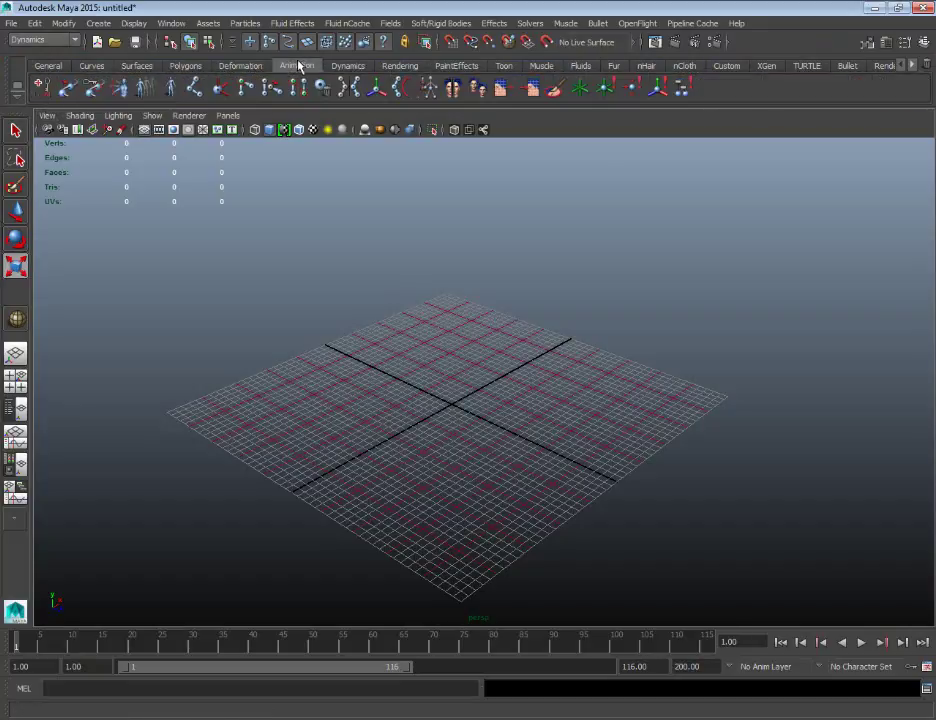
click(55, 65)
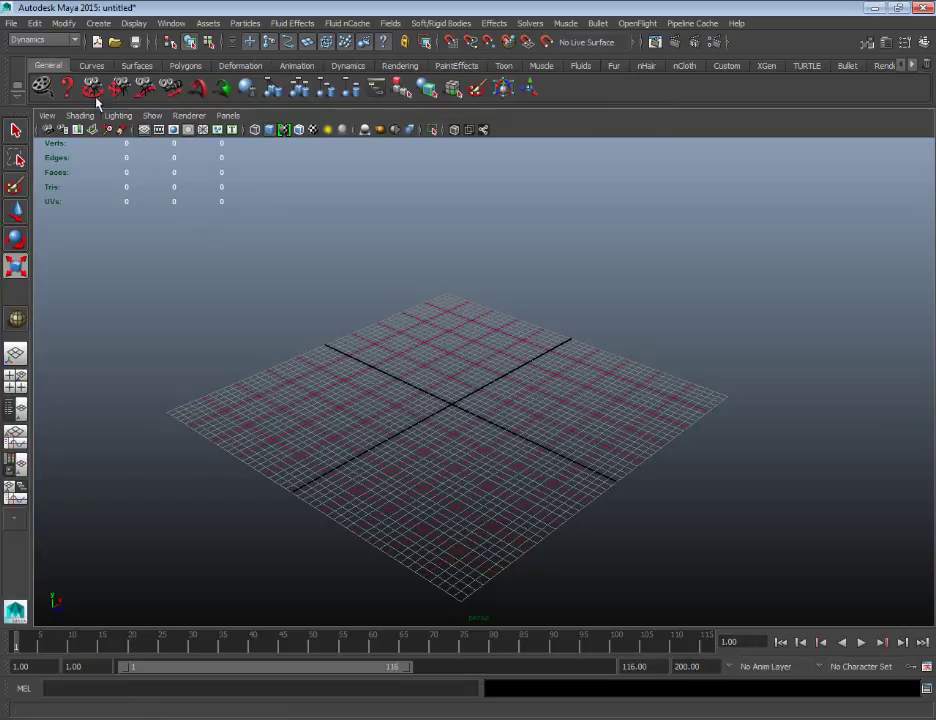
- Compare the creation tools on the Curves, Surfaces and Polygons shelves, finishing on Polygons
click(93, 67)
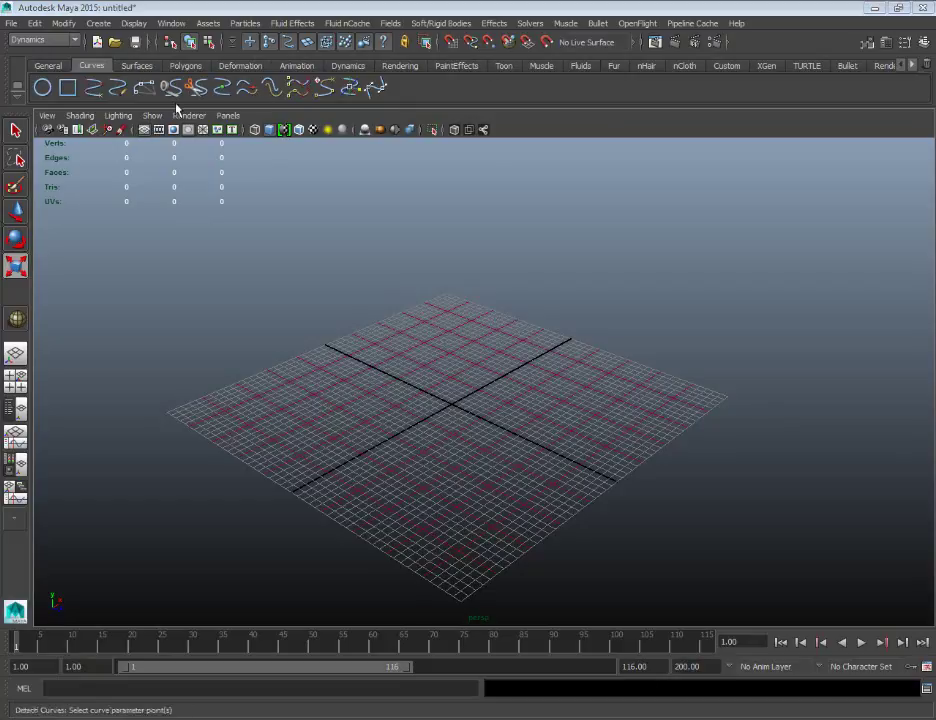
click(140, 66)
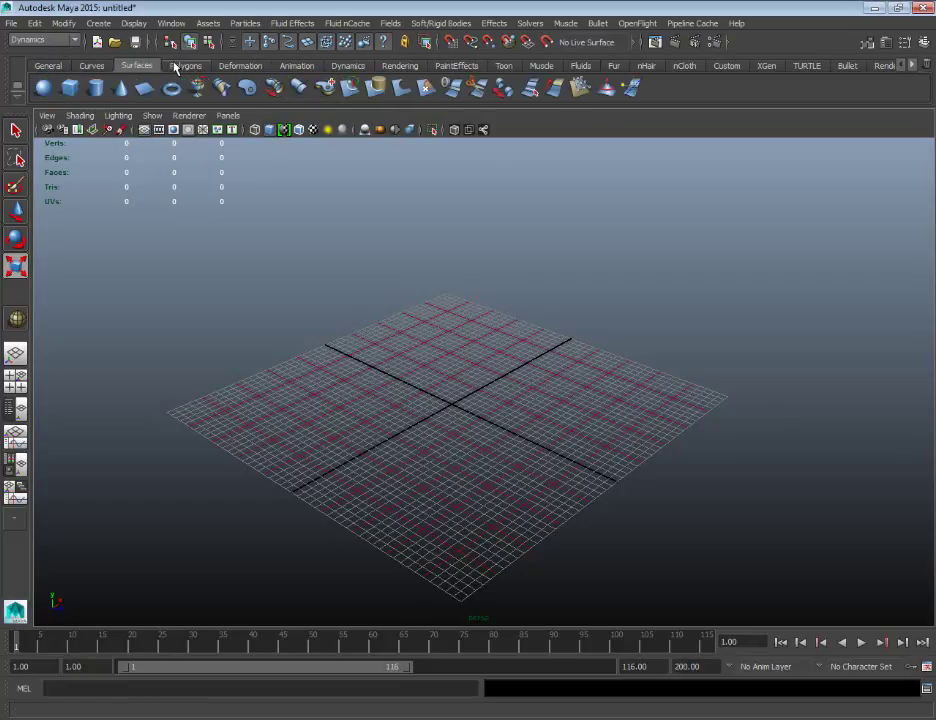
click(177, 66)
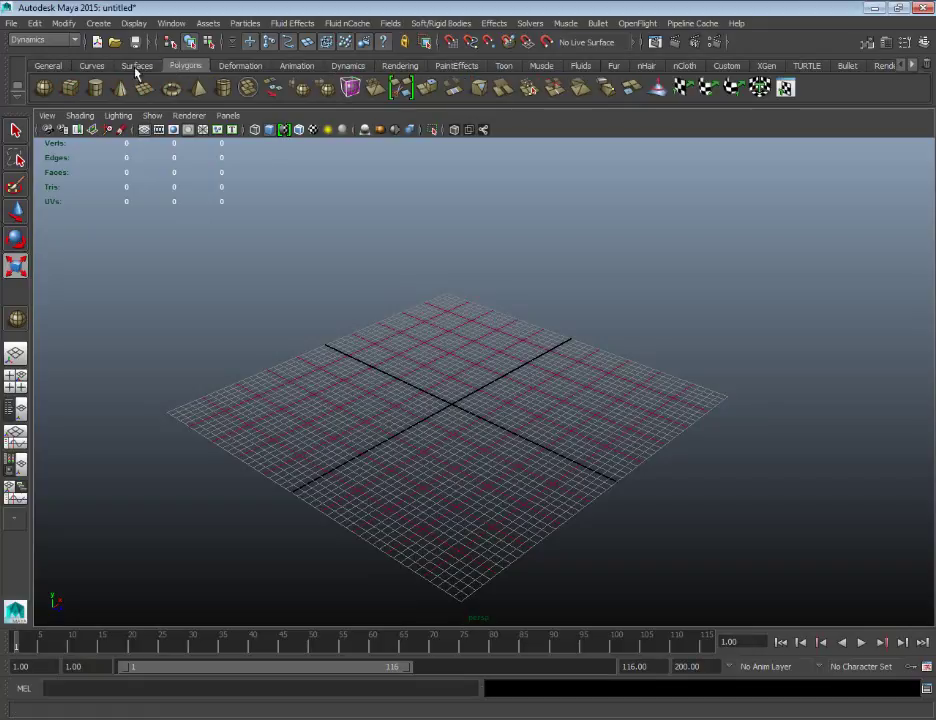
click(93, 67)
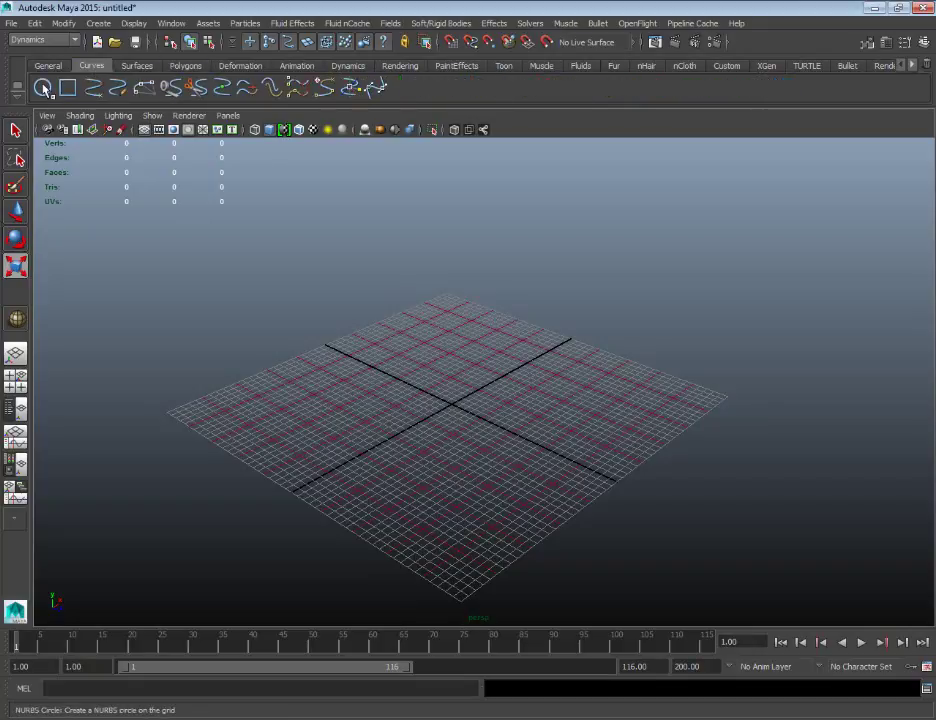
click(130, 66)
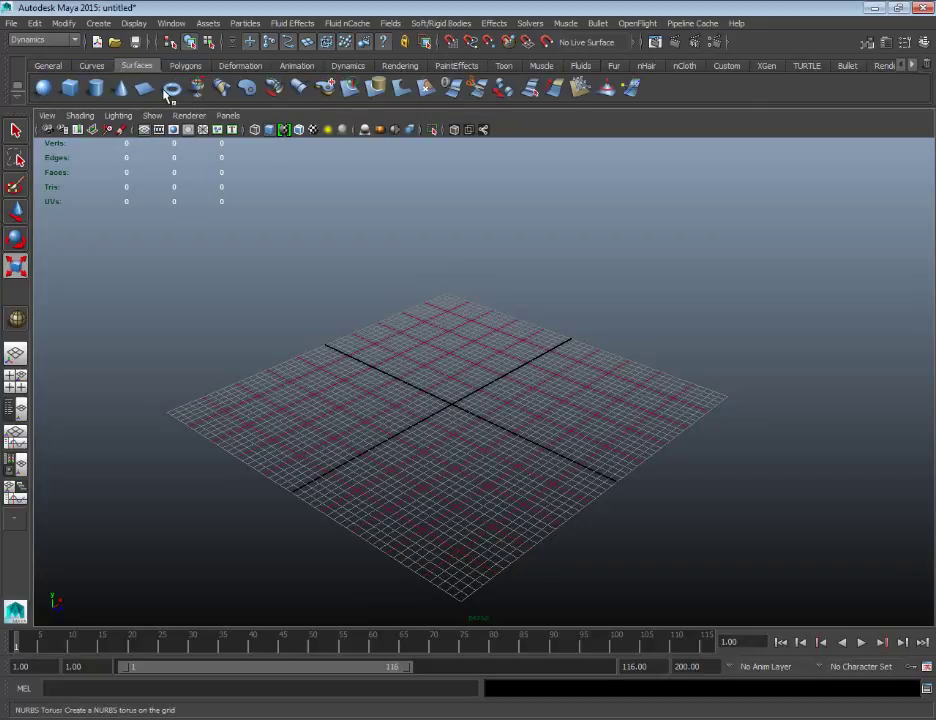
click(185, 66)
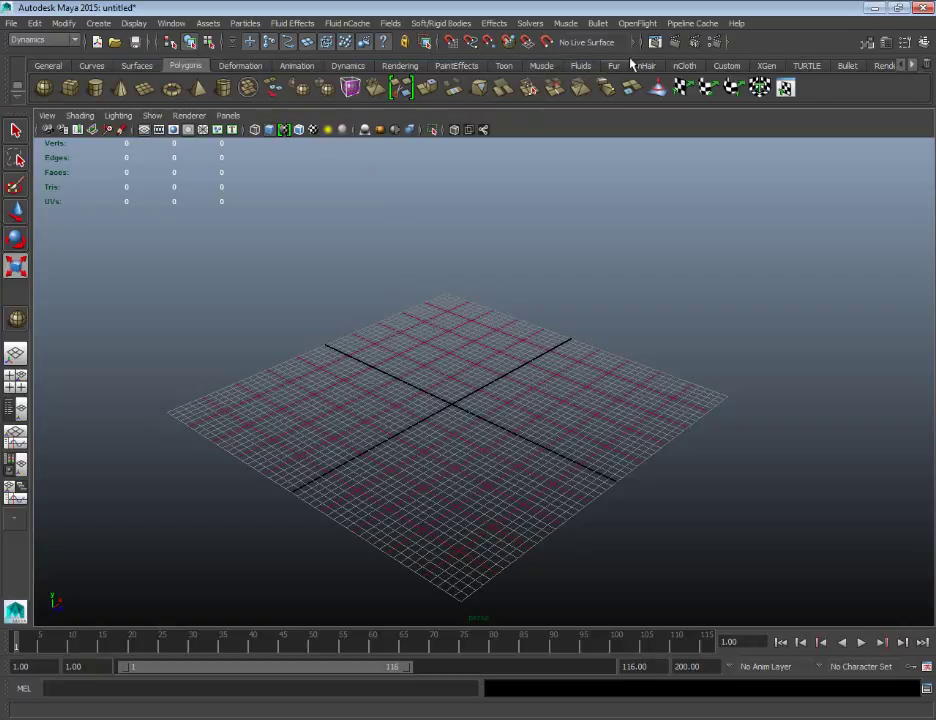
- View the TURTLE, Bullet, XGen, Custom, nCloth and RenderMan shelves, and return to the Polygons shelf
click(806, 65)
click(849, 66)
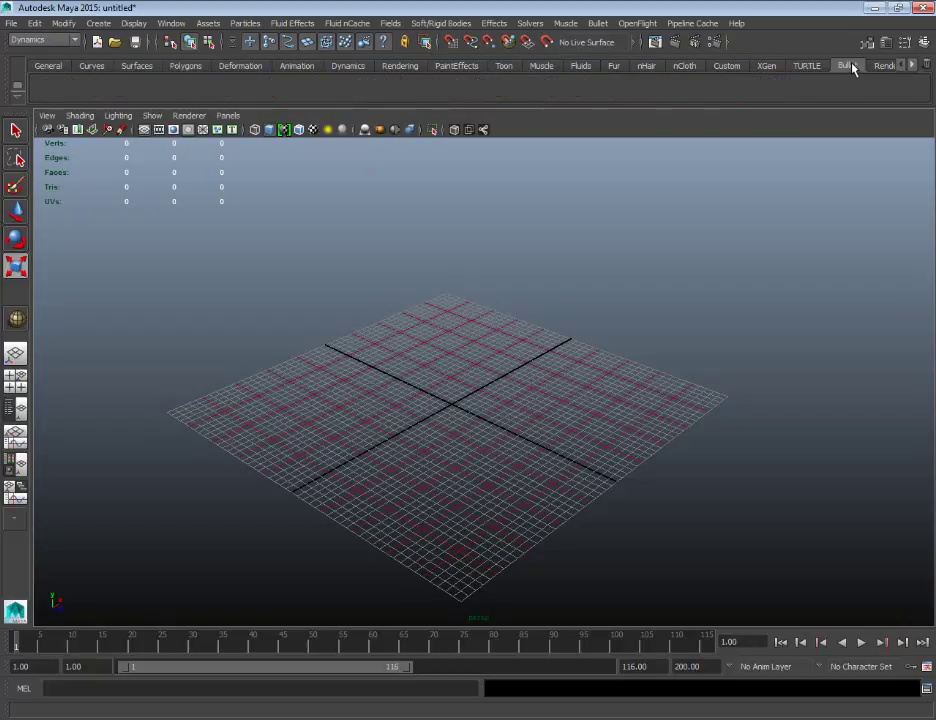
click(767, 67)
click(720, 67)
click(680, 67)
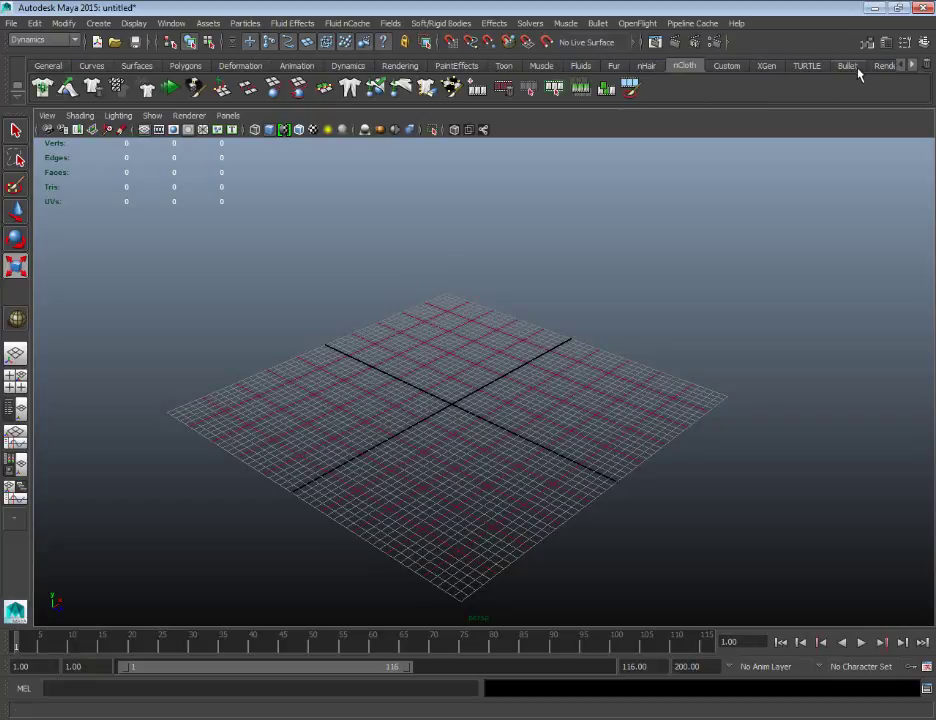
click(882, 66)
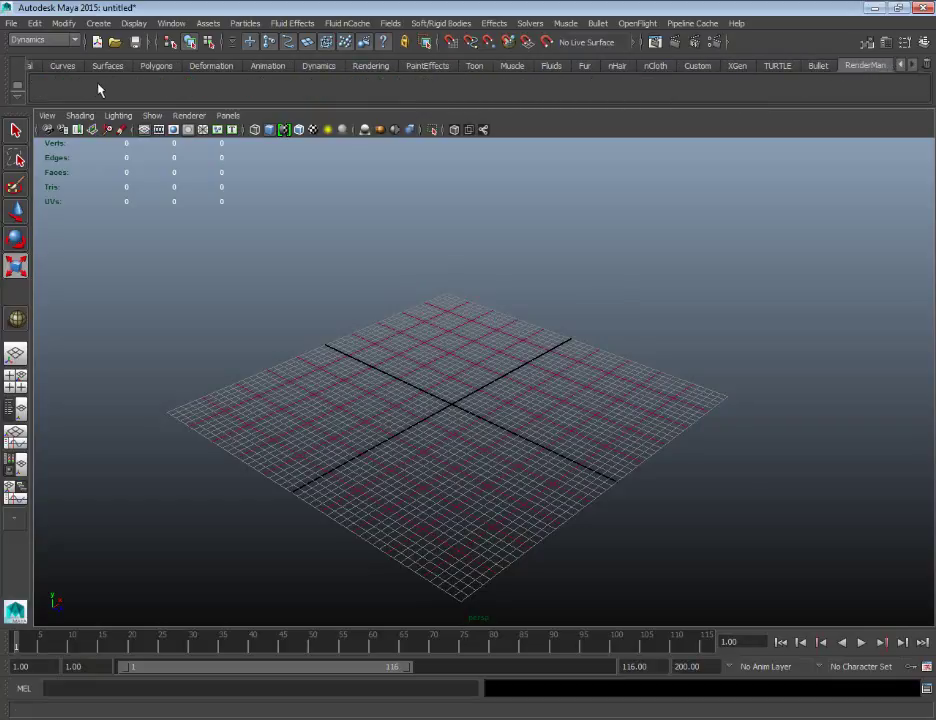
click(62, 65)
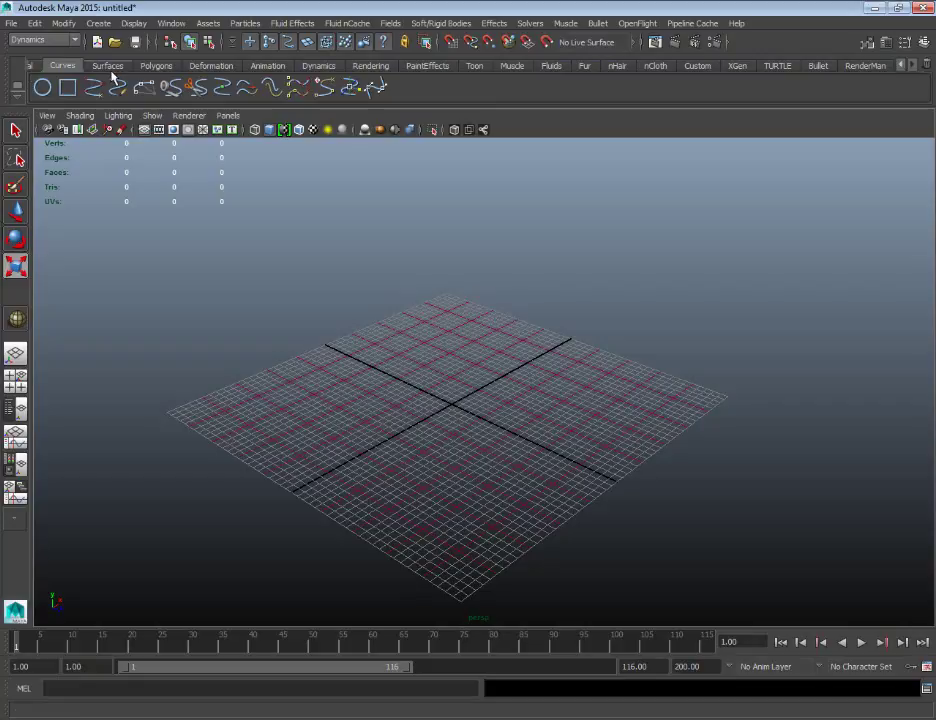
click(153, 67)
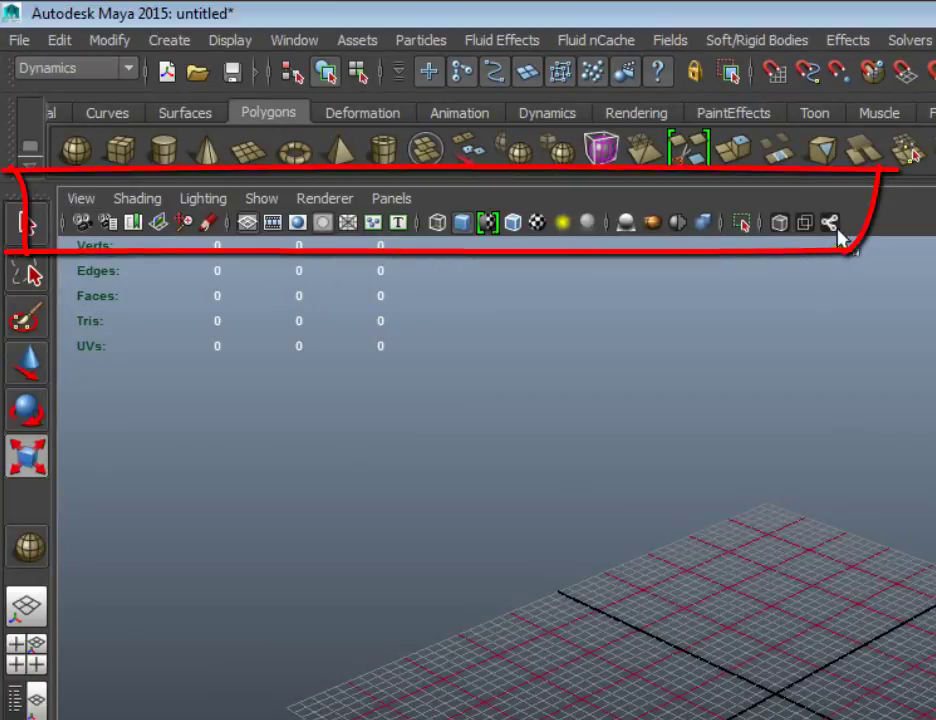
- Look through the viewport's own menus from View and Shading to Panels, and close them without choosing anything
click(76, 202)
mouse_move(124, 205)
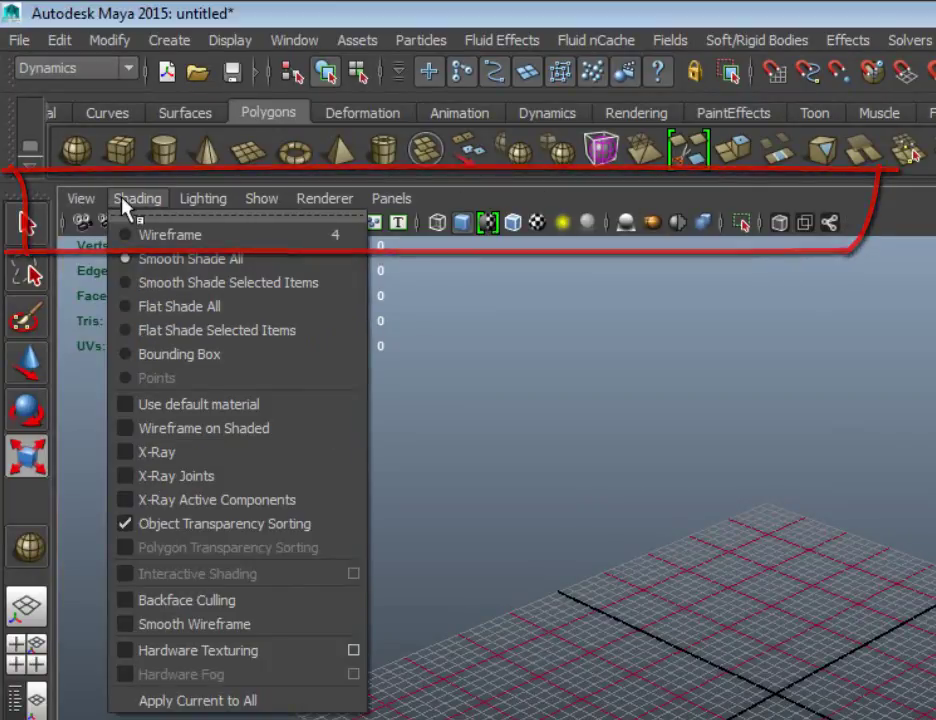
mouse_move(404, 206)
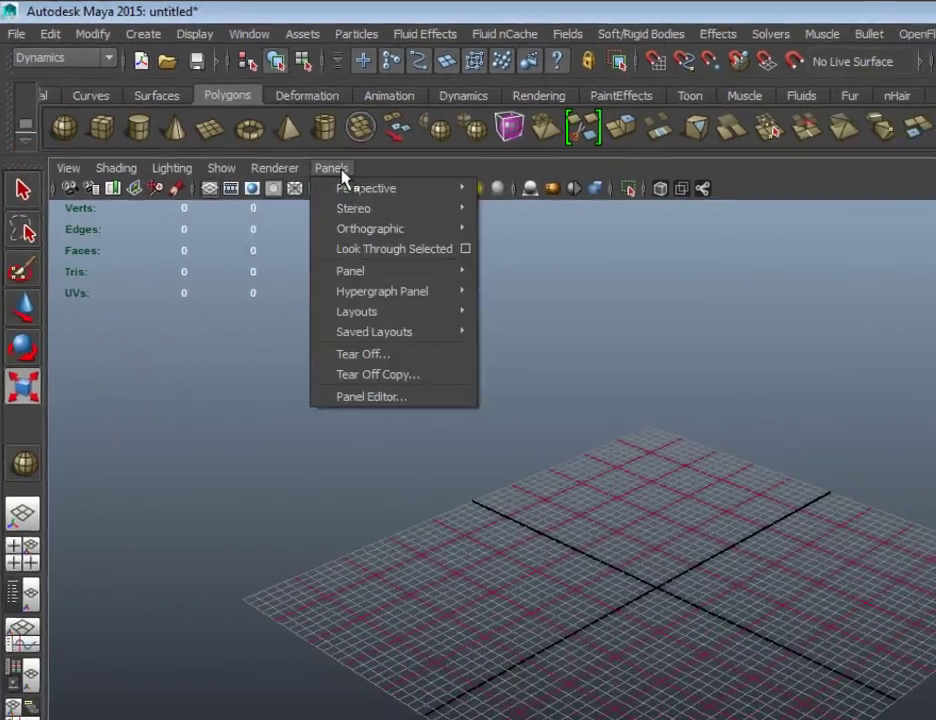
click(178, 276)
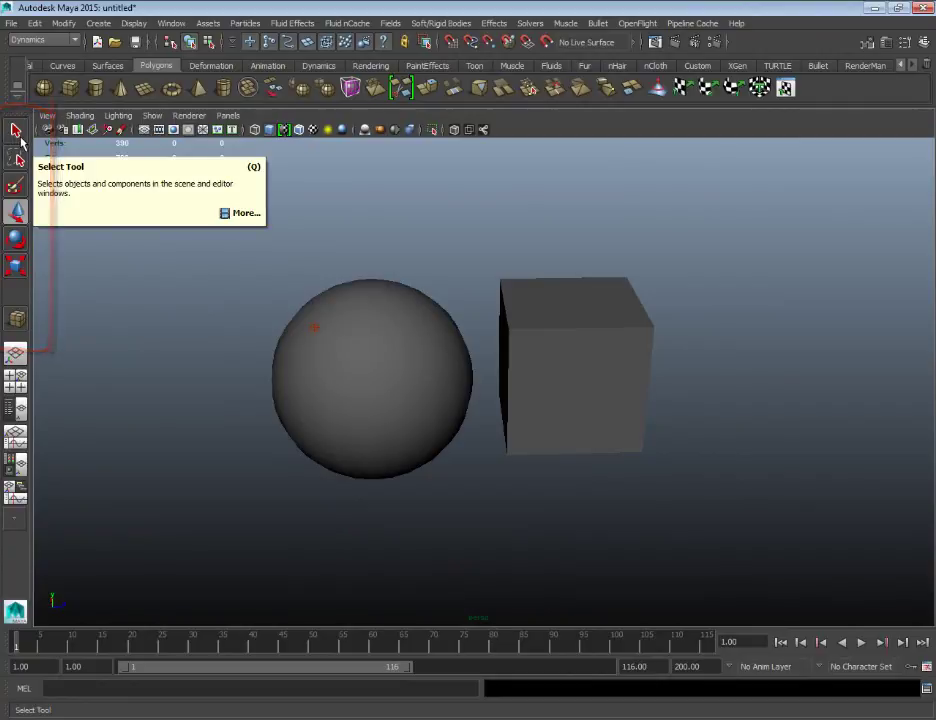
- Activate the Select Tool, select the sphere, and select the cube instead
click(17, 134)
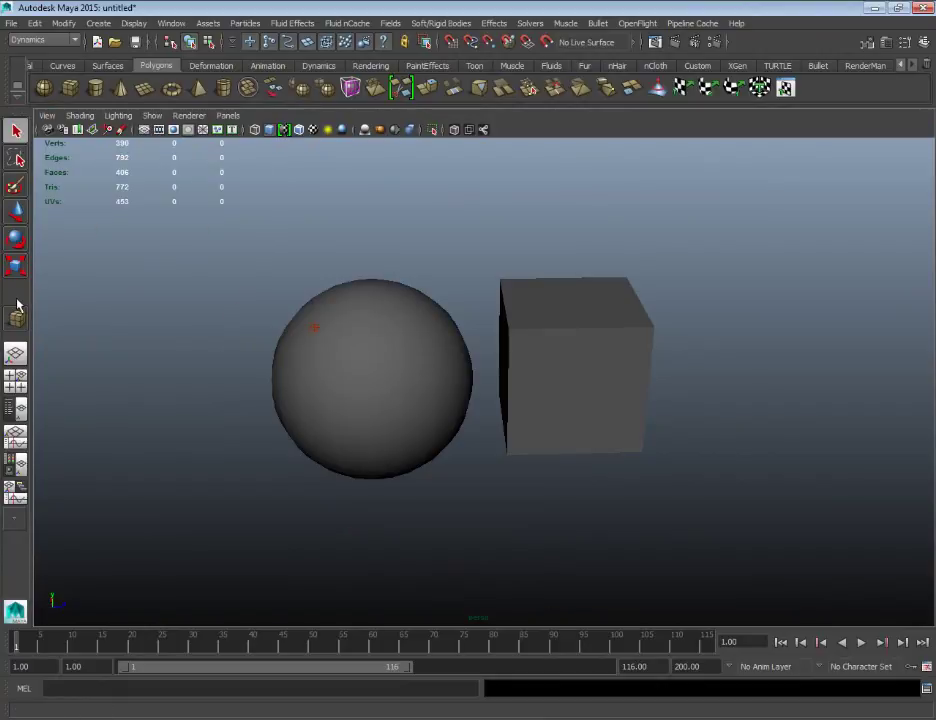
click(310, 357)
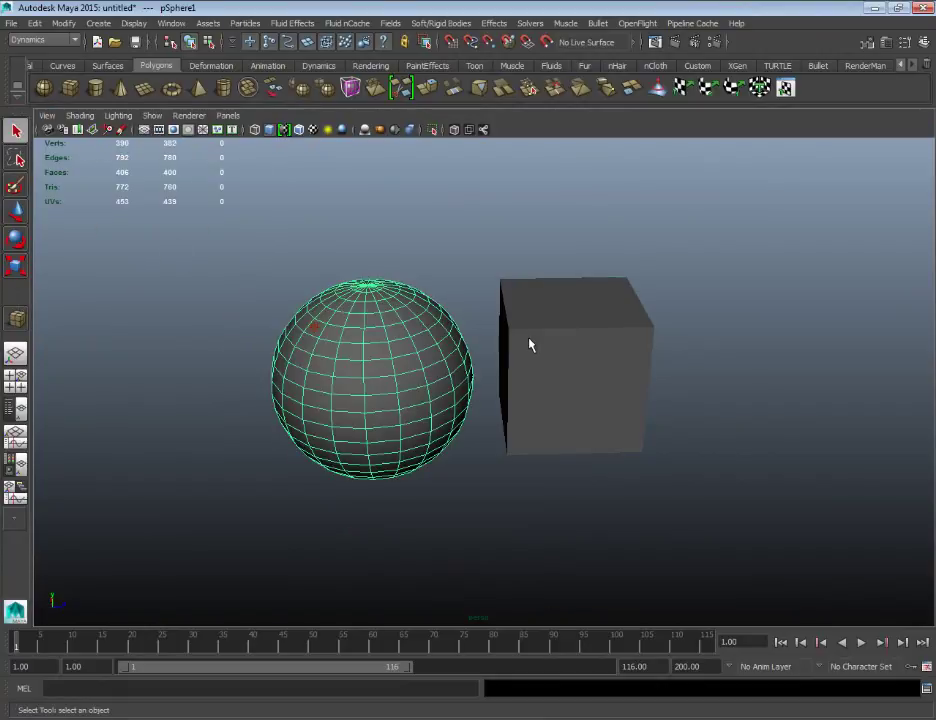
click(529, 345)
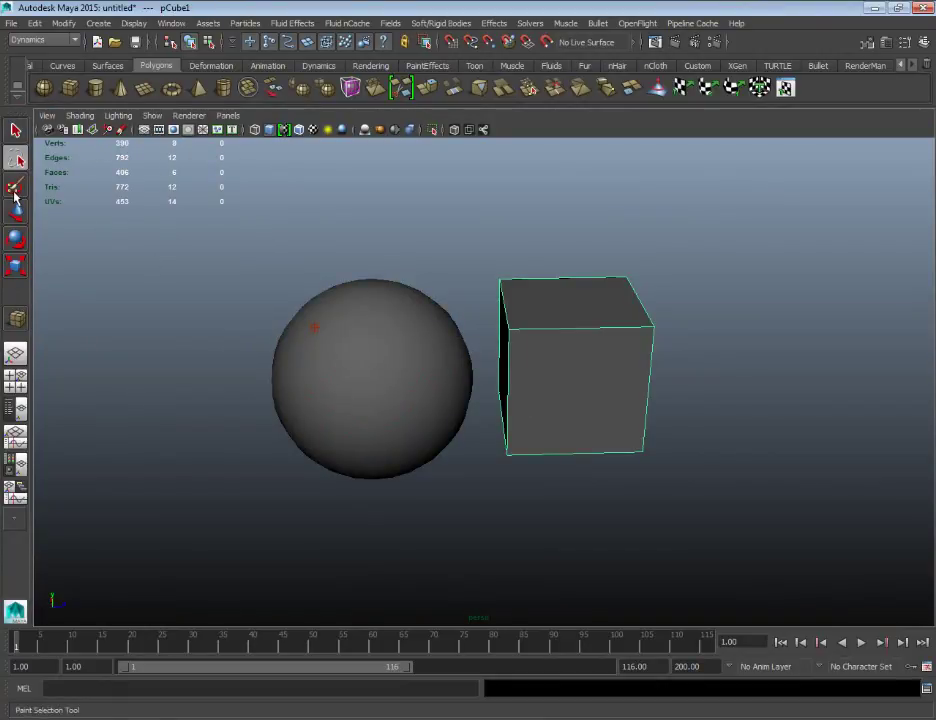
- Try the Lasso Tool in the viewport and activate the Paint Selection Tool for the cube's vertices
click(15, 158)
mouse_move(449, 226)
mouse_down()
mouse_move(236, 591)
mouse_move(370, 161)
mouse_move(449, 226)
mouse_up()
click(20, 208)
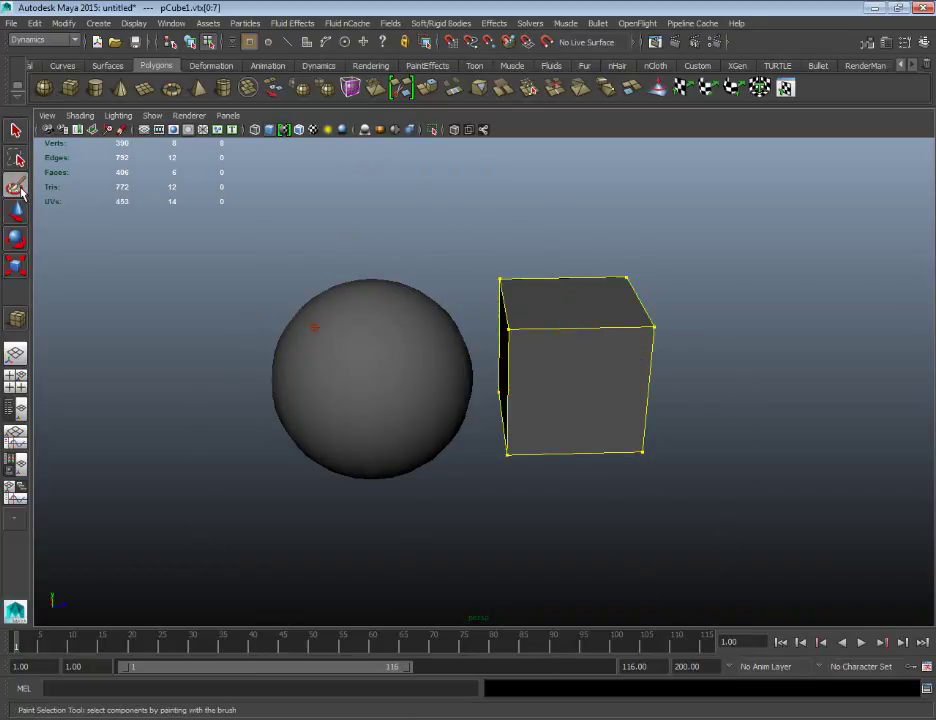
- Reactivate the Select Tool, return the cube to object mode, and clear the selection
click(15, 131)
click(324, 334)
right_drag(529, 325, 586, 283)
click(402, 208)
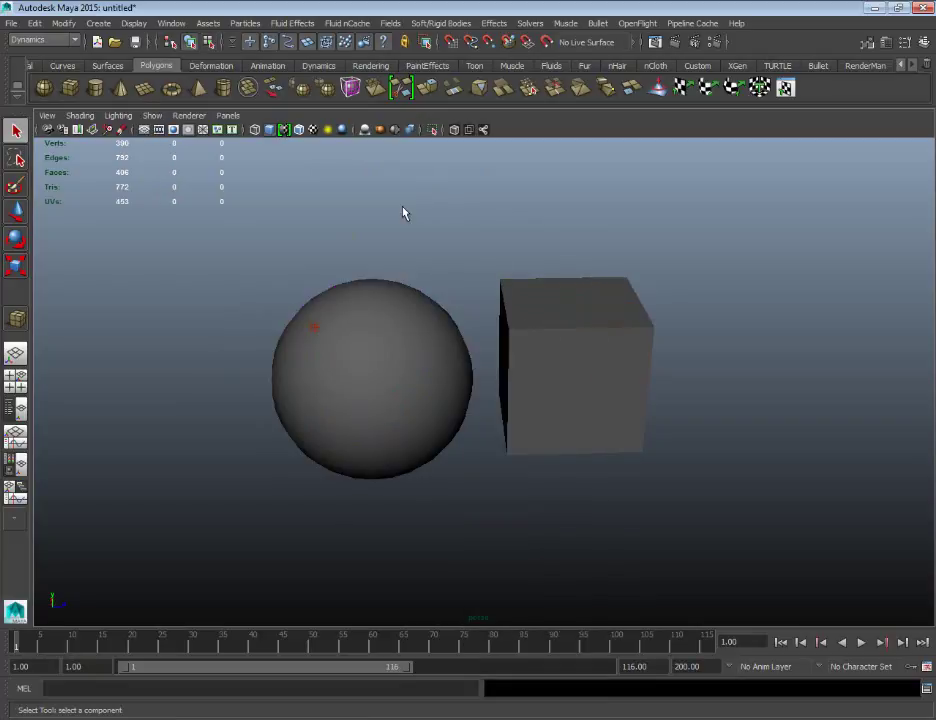
- Move the sphere slightly away from the cube along the Z axis and rotate it about its vertical axis
click(15, 211)
click(286, 364)
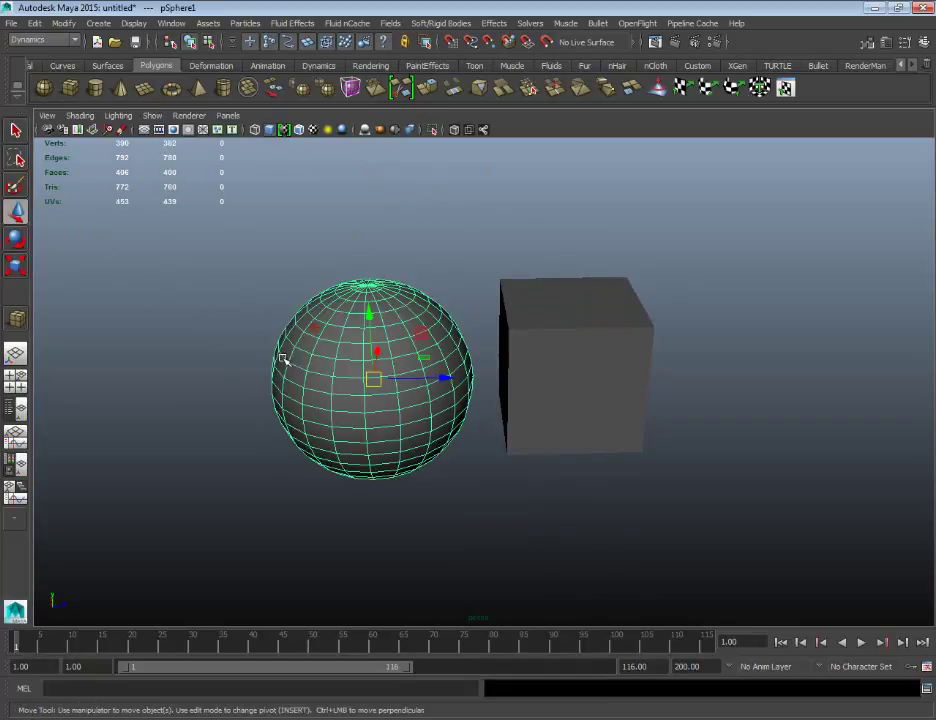
mouse_move(394, 384)
mouse_down()
mouse_move(334, 361)
mouse_move(418, 374)
mouse_move(366, 382)
mouse_move(378, 391)
mouse_up()
click(15, 238)
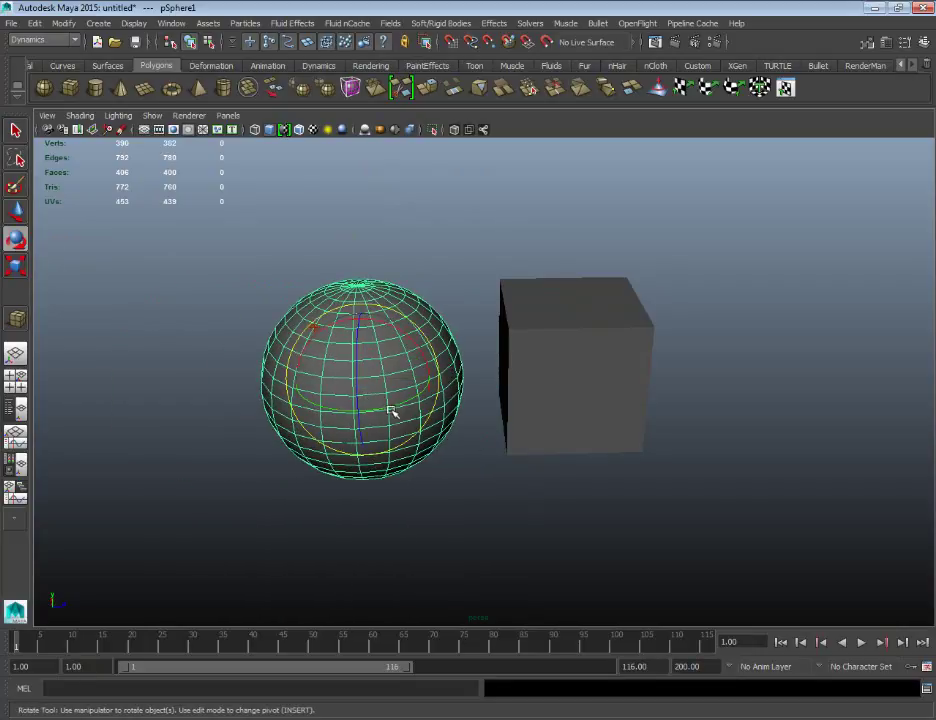
drag(292, 417, 434, 407)
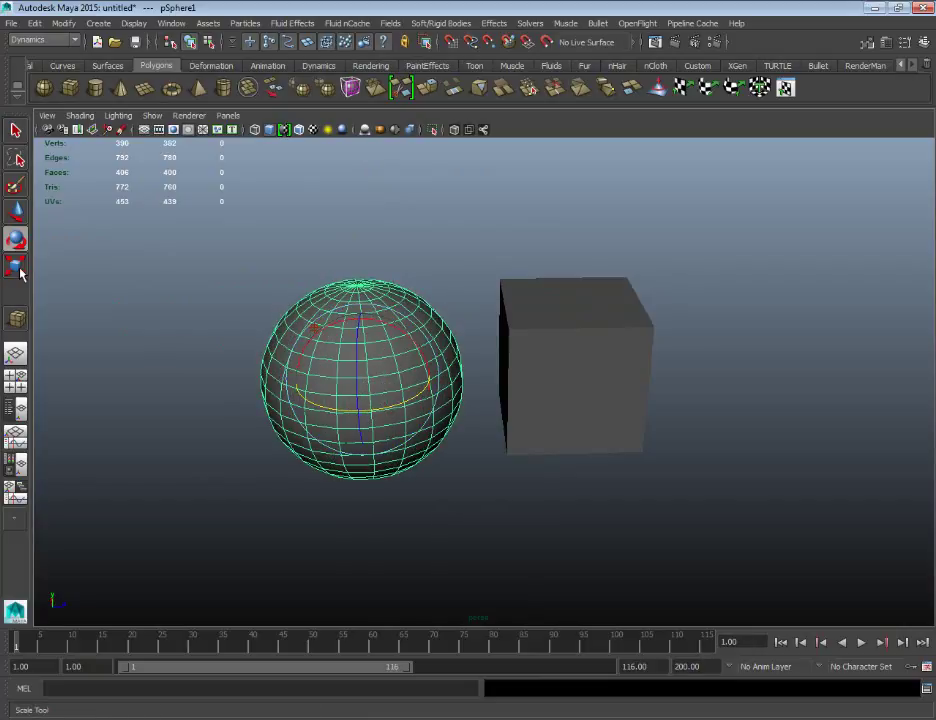
- Try scaling the sphere uniformly to about 1.26, undo the scaling, and clear the selection
key(r)
drag(363, 380, 409, 416)
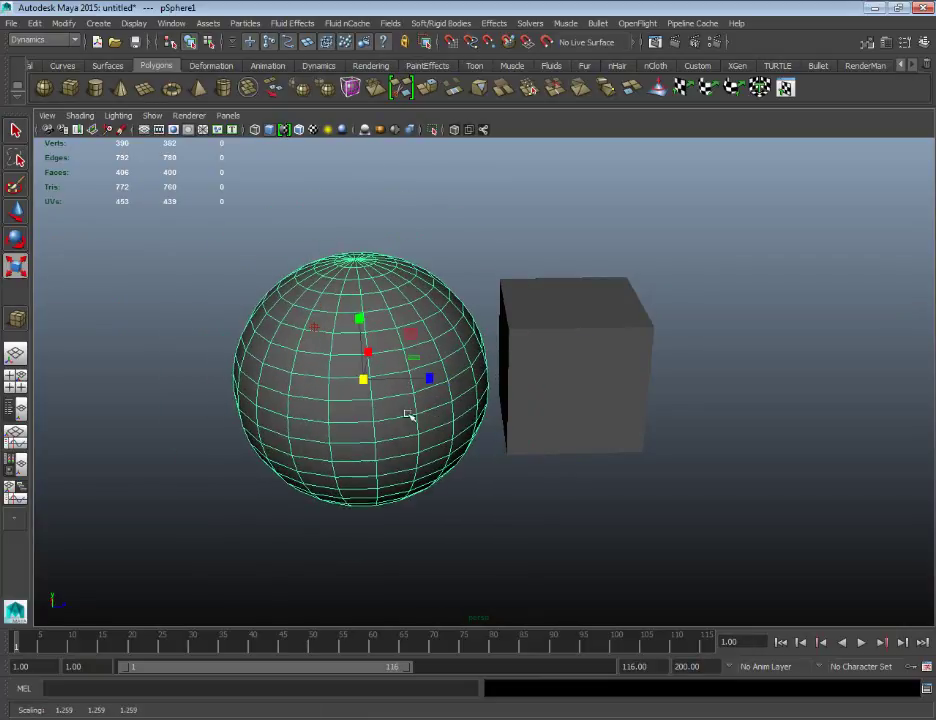
key(ctrl+z)
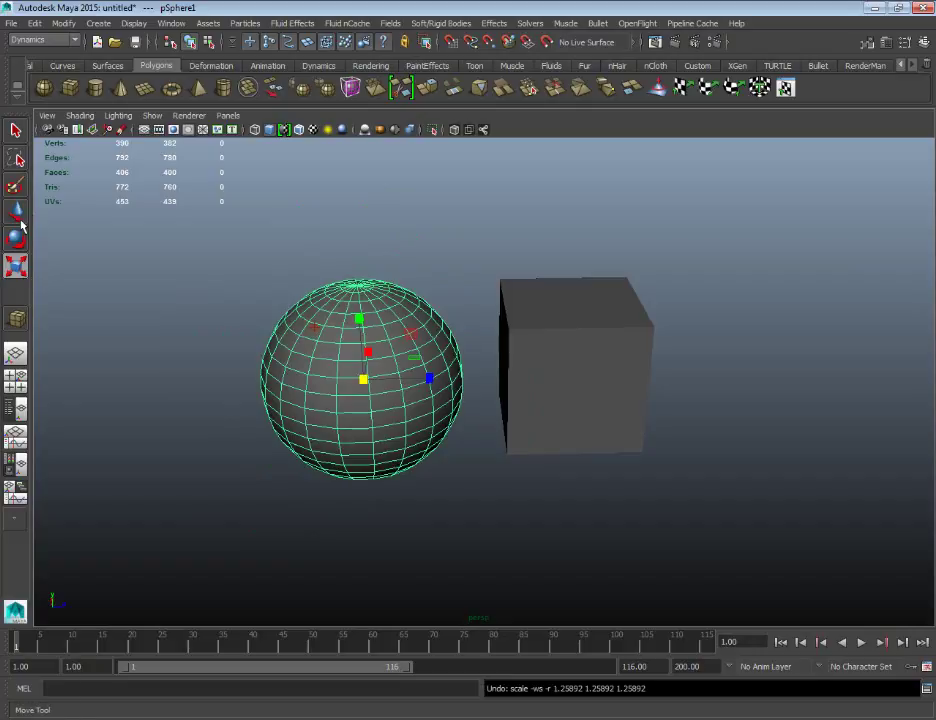
click(77, 355)
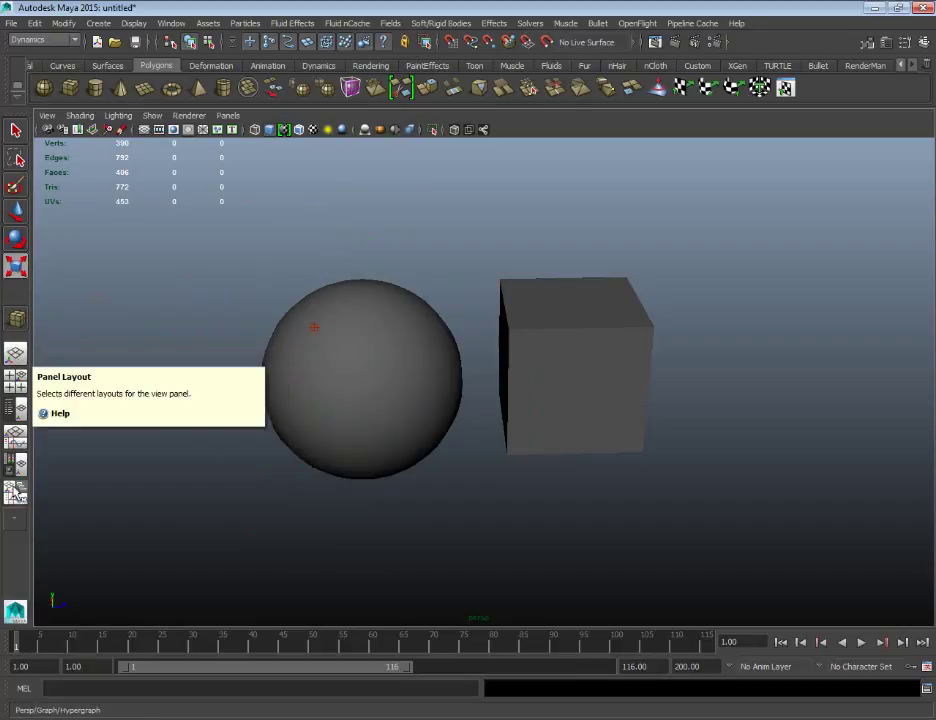
- Cycle through the Four View, Persp/Outliner, Persp/Graph, NodeEditor/Hypershade/Persp and Persp/Graph/Hypergraph layouts and return to Single Perspective View
click(16, 379)
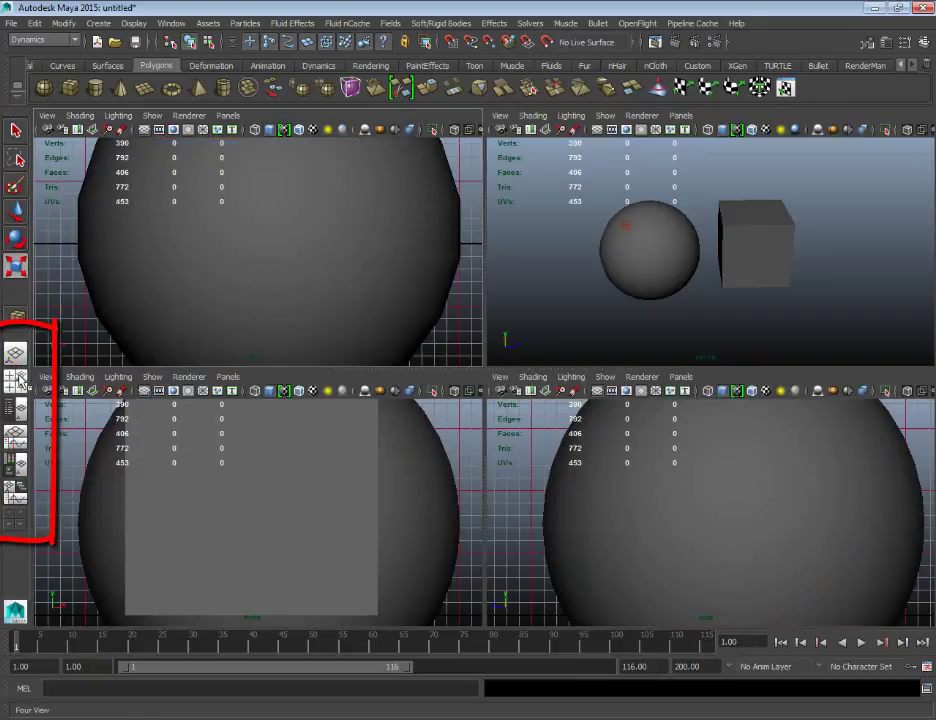
click(18, 410)
click(16, 437)
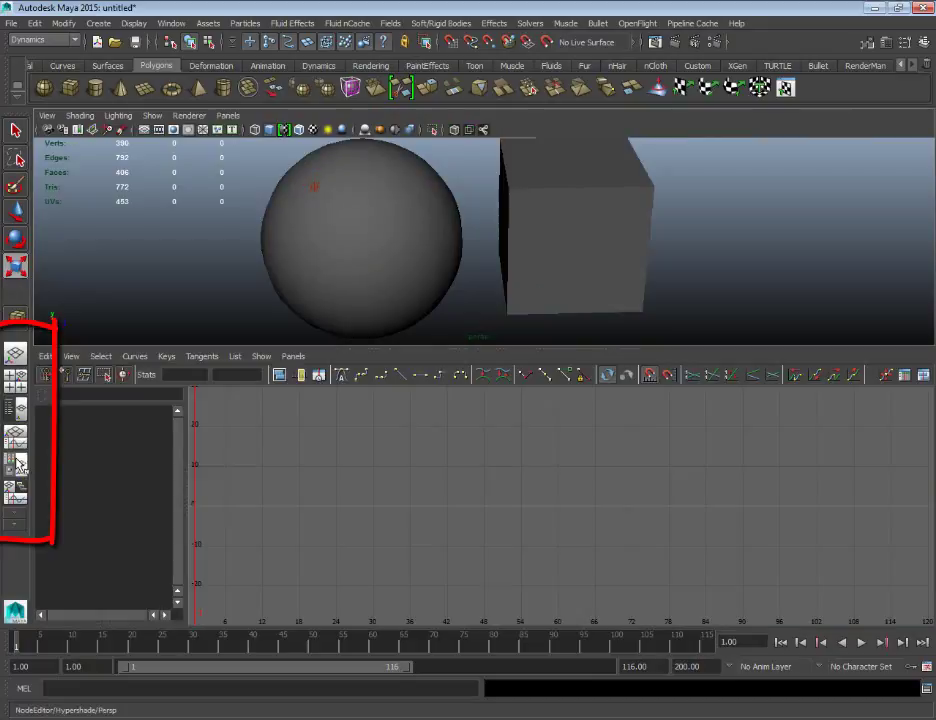
click(16, 465)
click(17, 494)
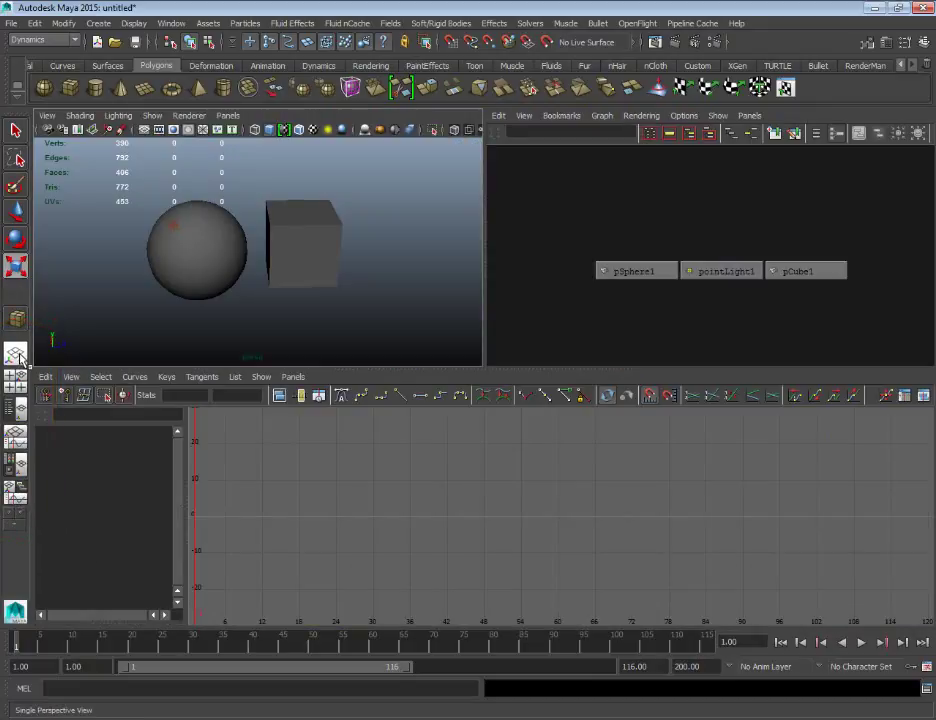
click(15, 354)
click(16, 381)
click(17, 408)
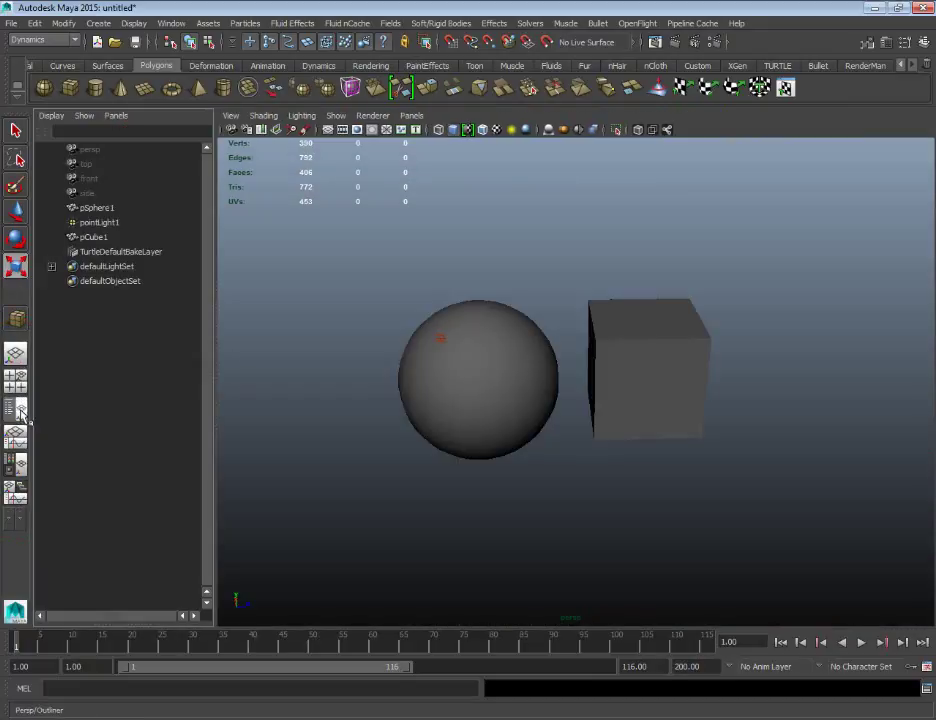
click(17, 440)
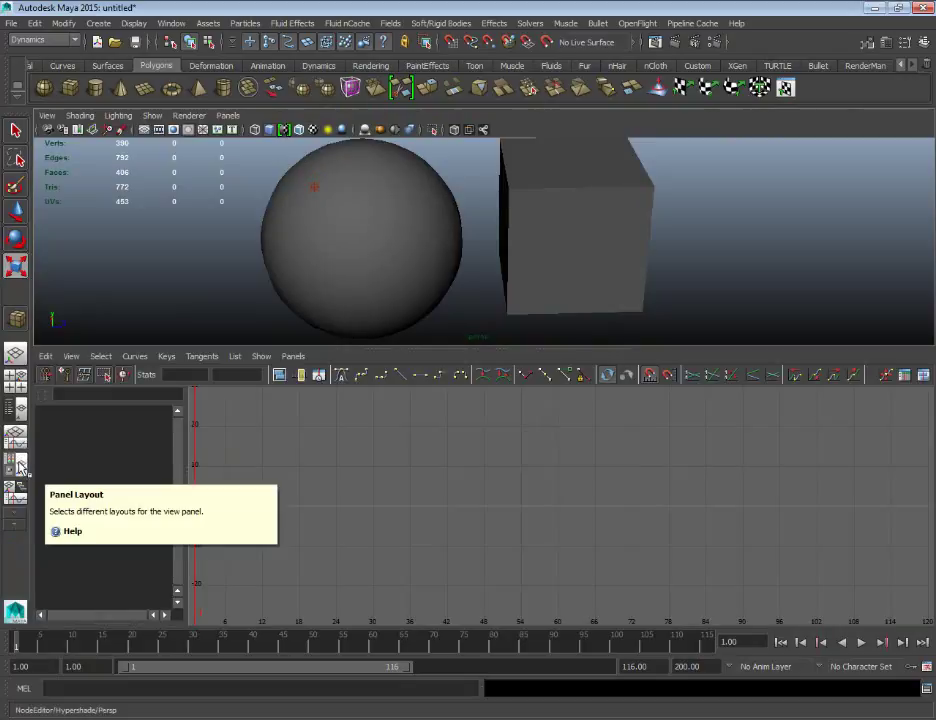
click(18, 490)
click(20, 490)
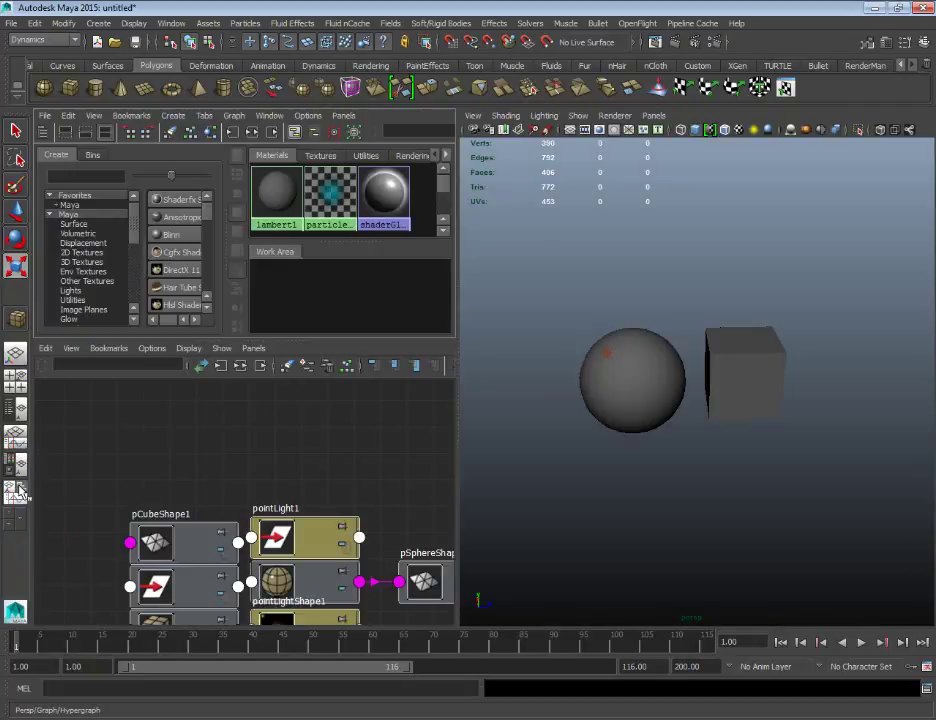
click(15, 358)
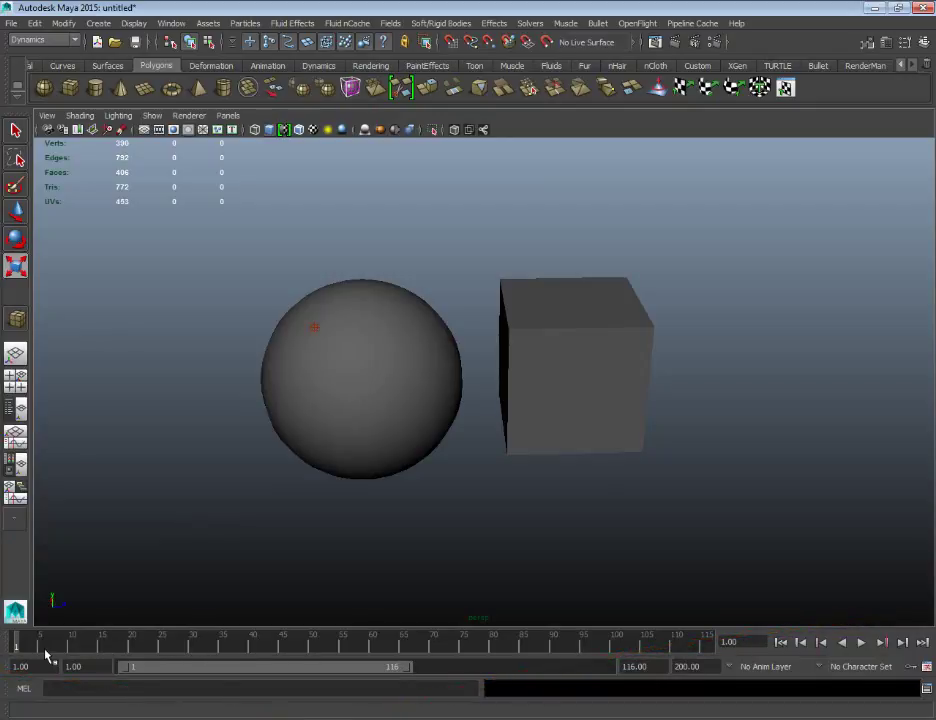
- Play the timeline forwards, scrub through its frames, and return to frame 1
key(alt+v)
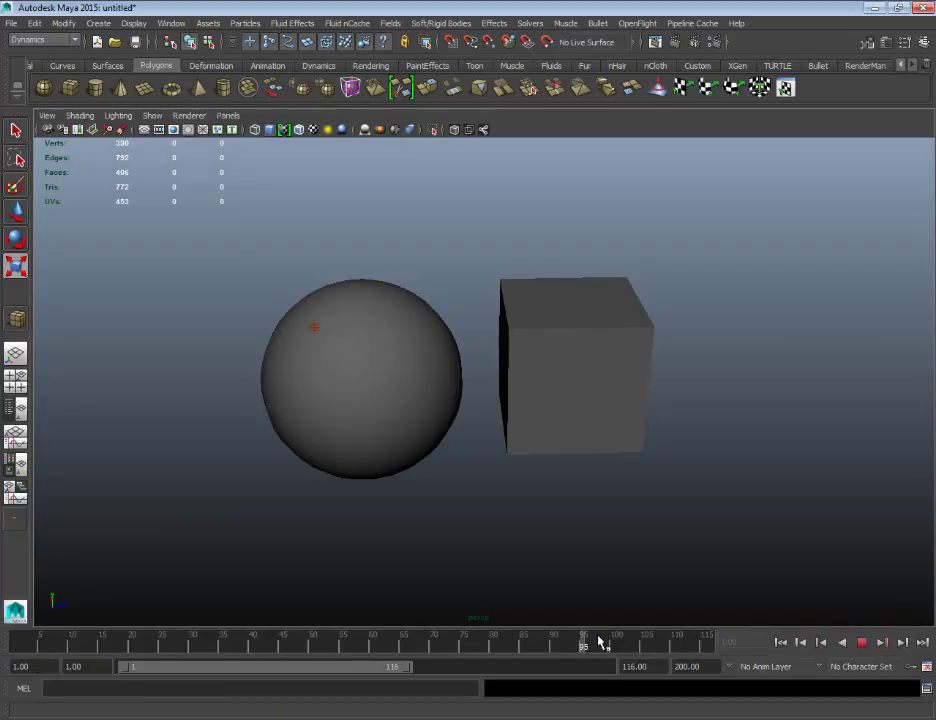
drag(598, 637, 8, 628)
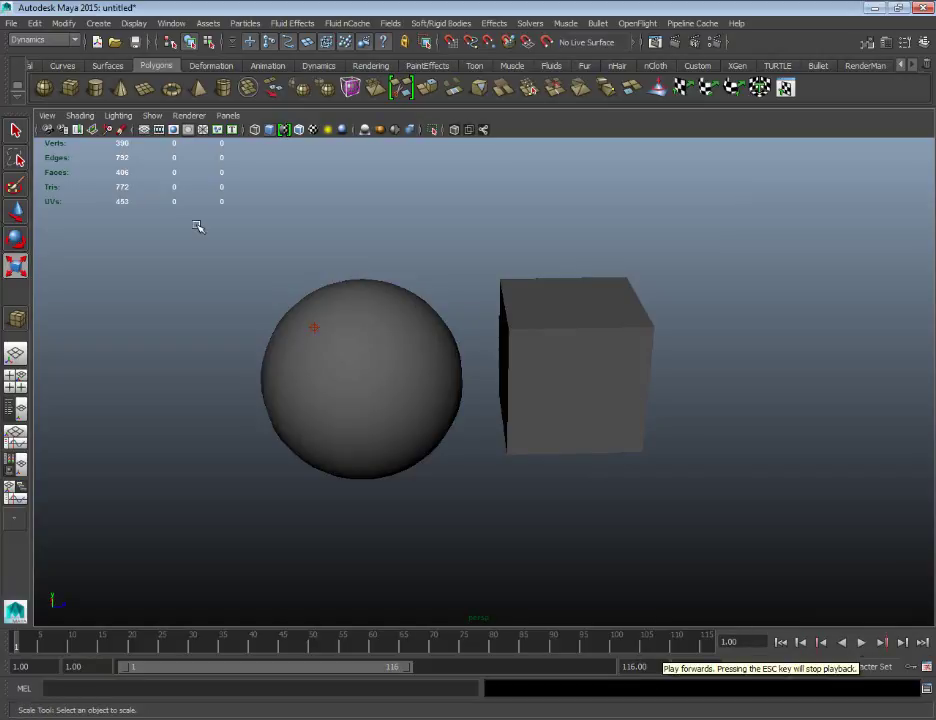
drag(198, 226, 597, 499)
alt+drag(262, 352, 230, 424)
click(296, 325)
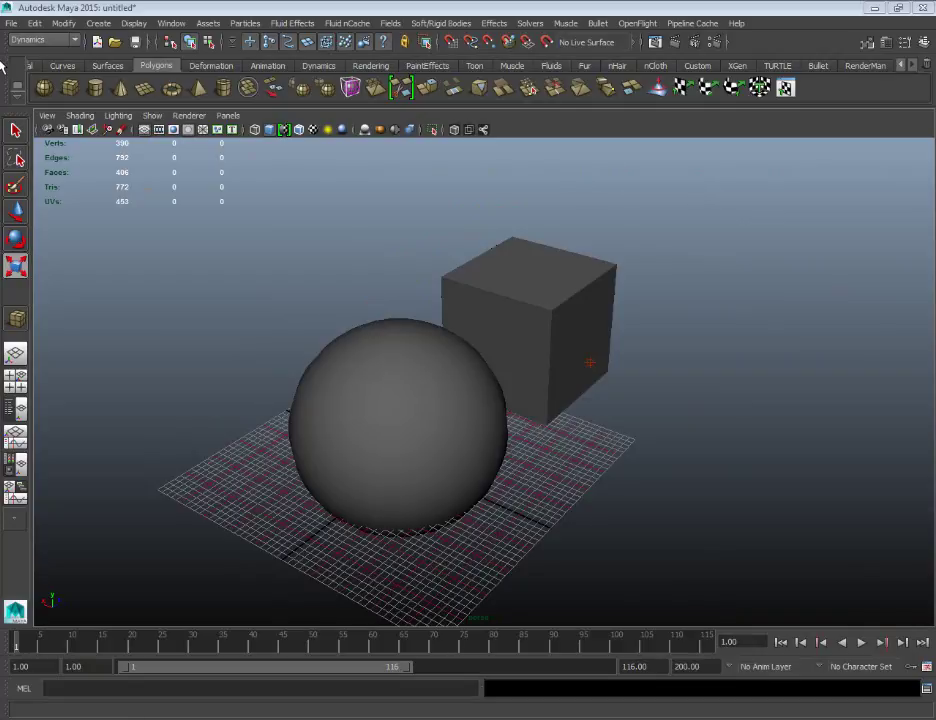
- Switch from the Polygons shelf to the General shelf
click(36, 66)
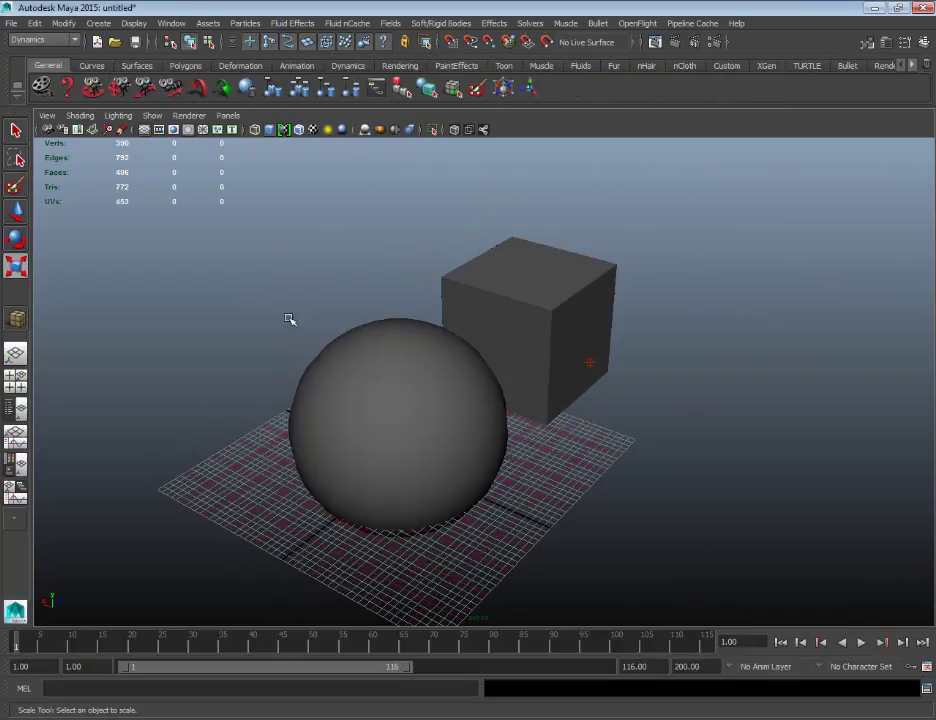
alt+drag(252, 350, 200, 334)
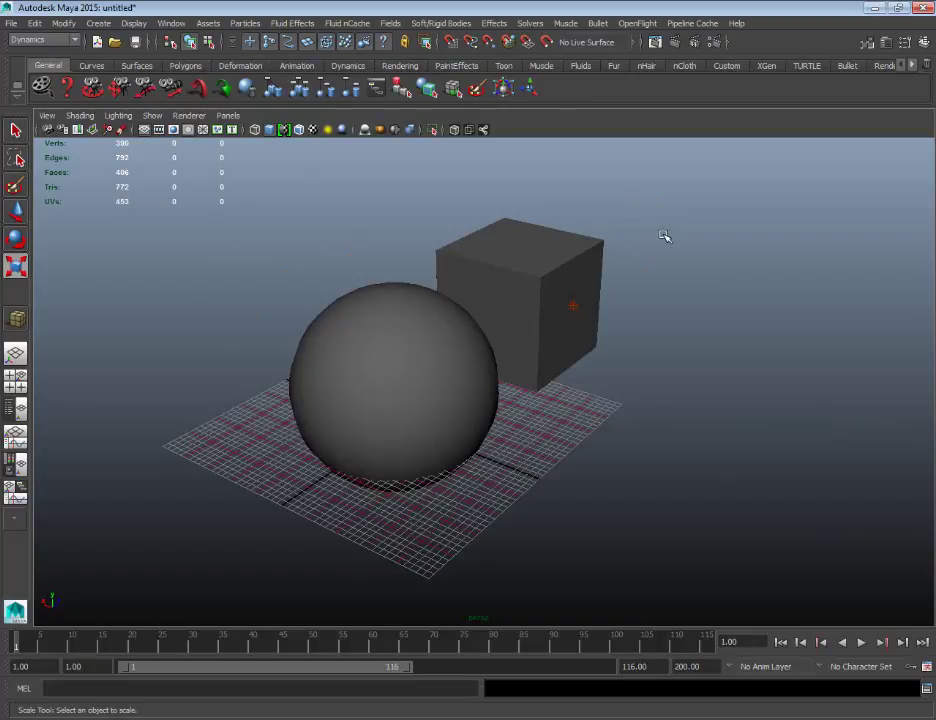
alt+drag(612, 234, 646, 240)
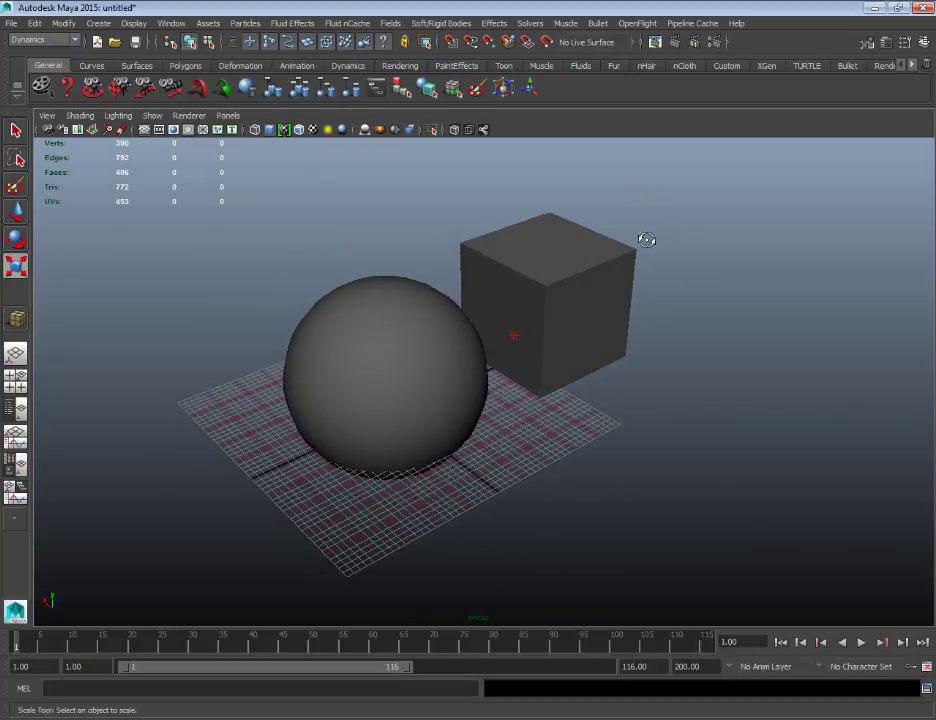